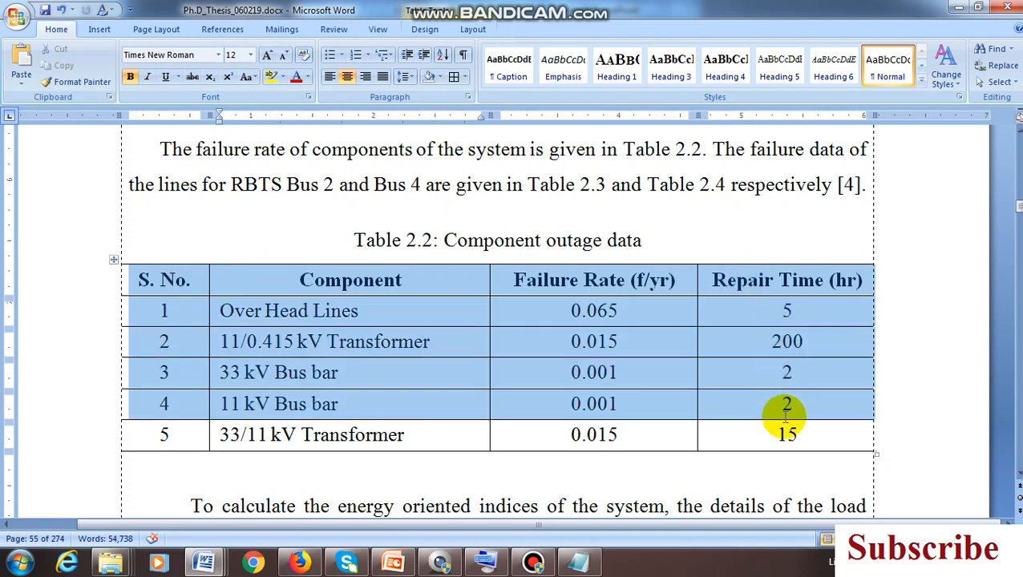
# Step: Examine the line spacing and the before and after paragraph spacing settings of Table 2.2's text
pyautogui.click(415, 76)
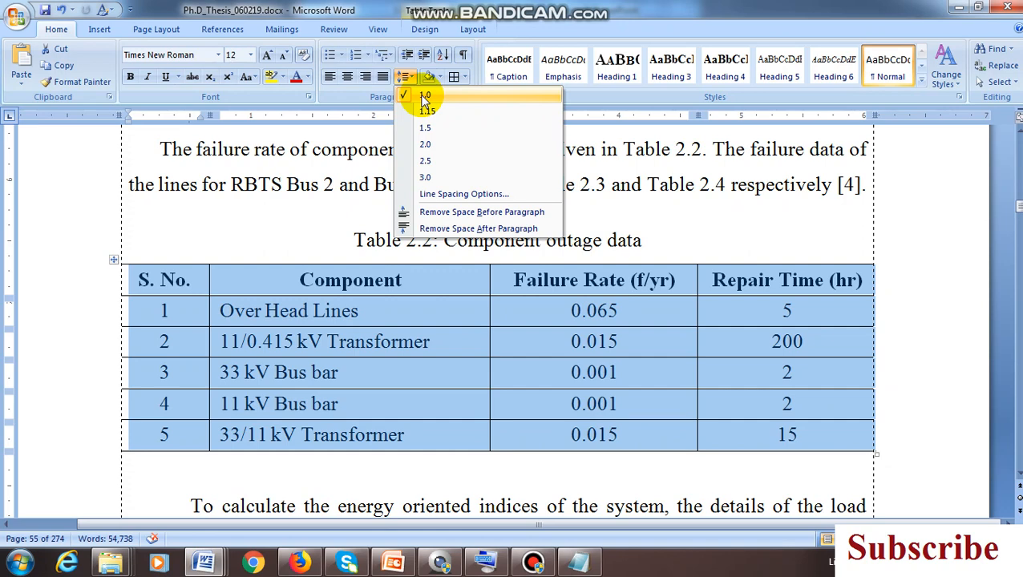
pyautogui.click(436, 393)
pyautogui.click(395, 281)
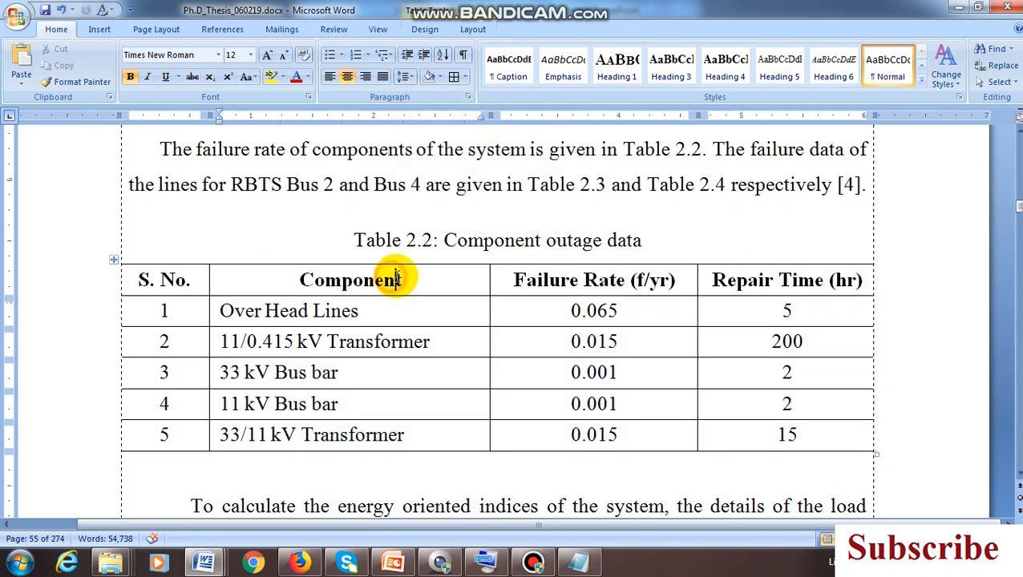
pyautogui.click(406, 75)
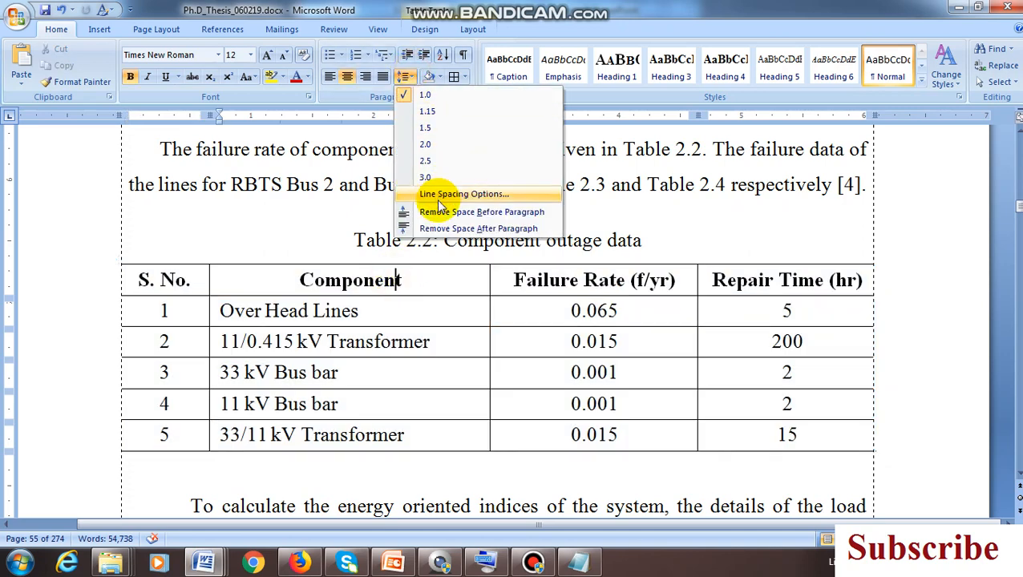
pyautogui.click(422, 342)
pyautogui.moveTo(178, 278); pyautogui.dragTo(759, 431)
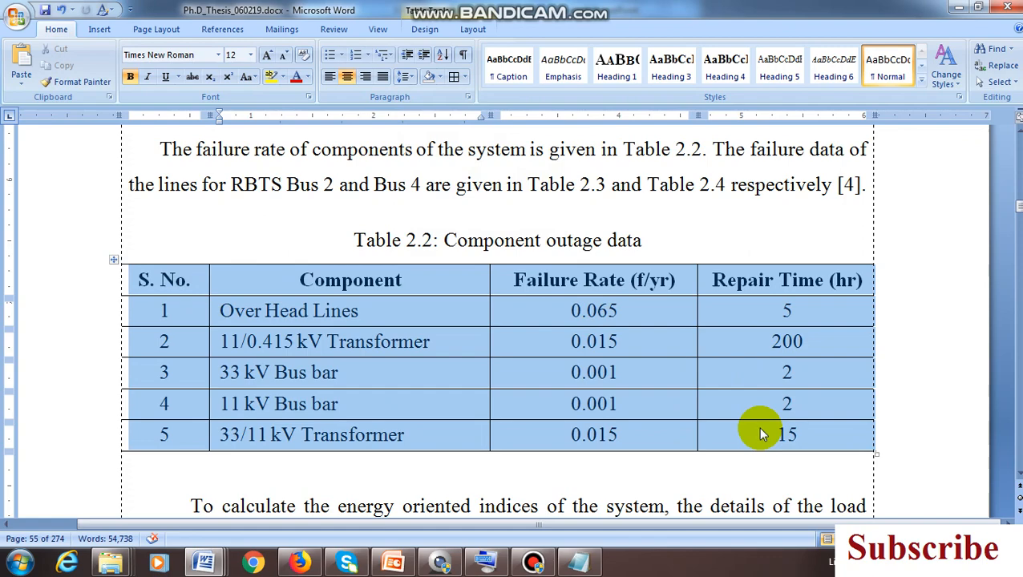
pyautogui.click(406, 75)
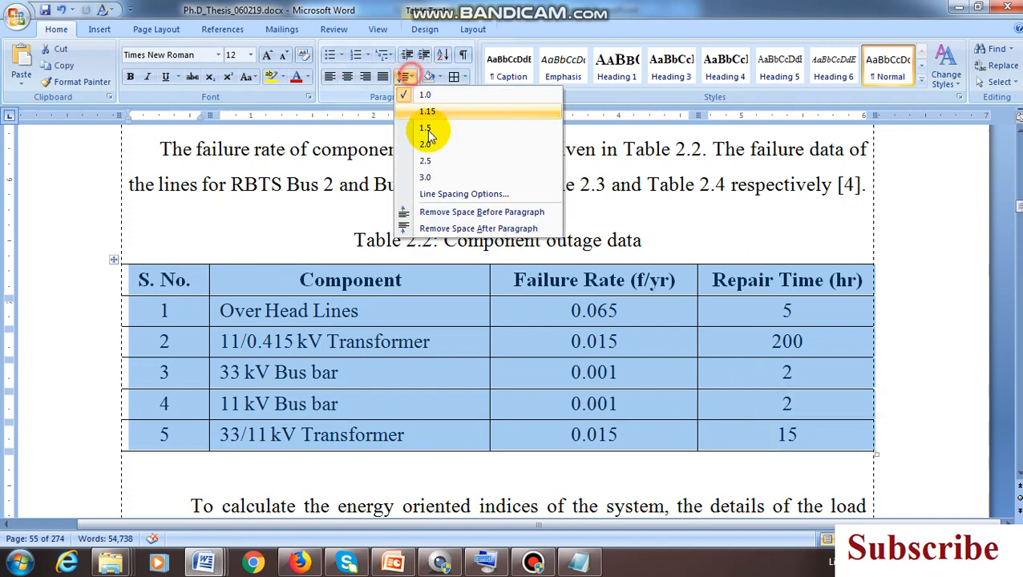
pyautogui.click(456, 196)
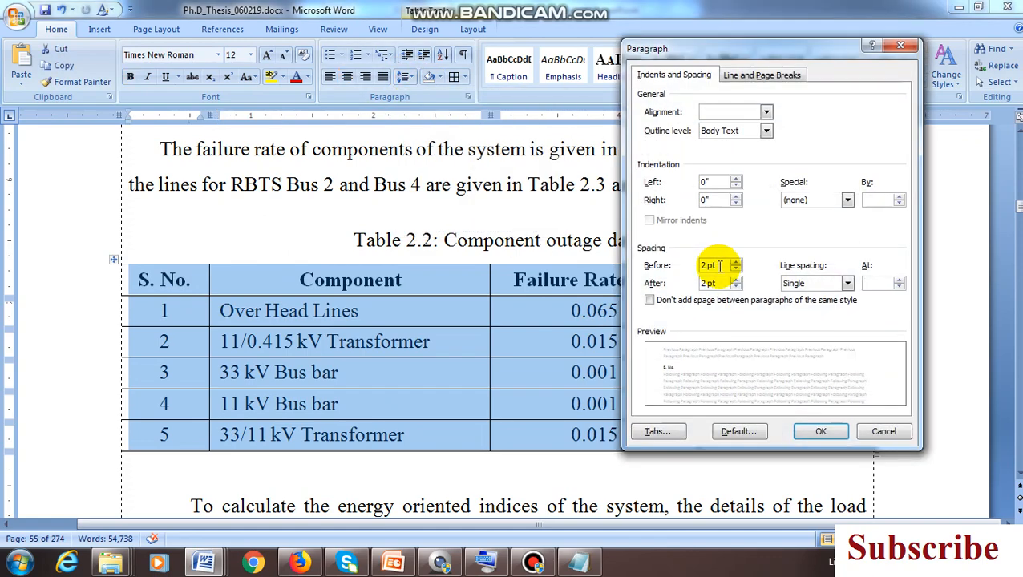
pyautogui.click(886, 432)
pyautogui.click(694, 401)
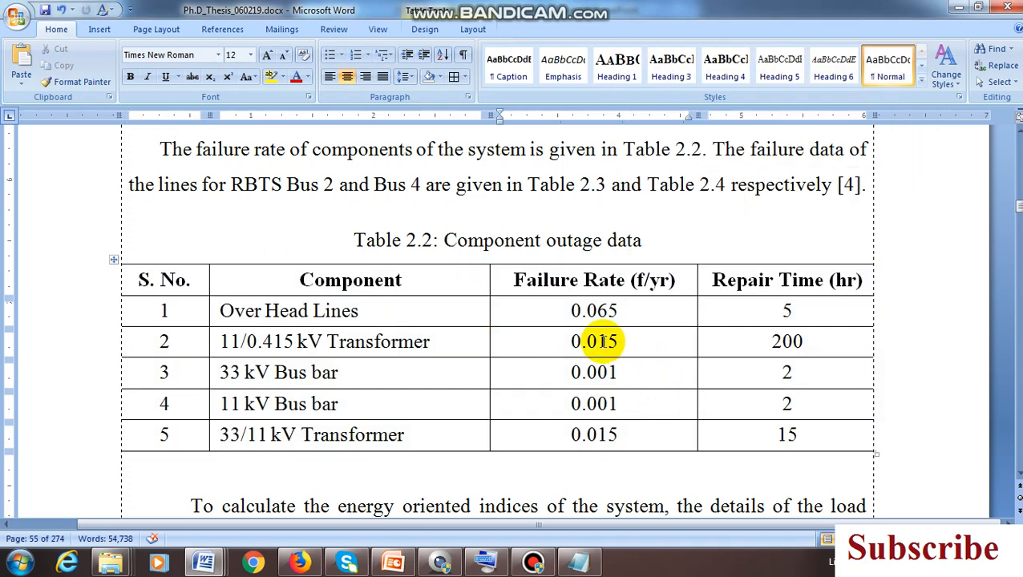
pyautogui.moveTo(170, 279); pyautogui.dragTo(764, 429)
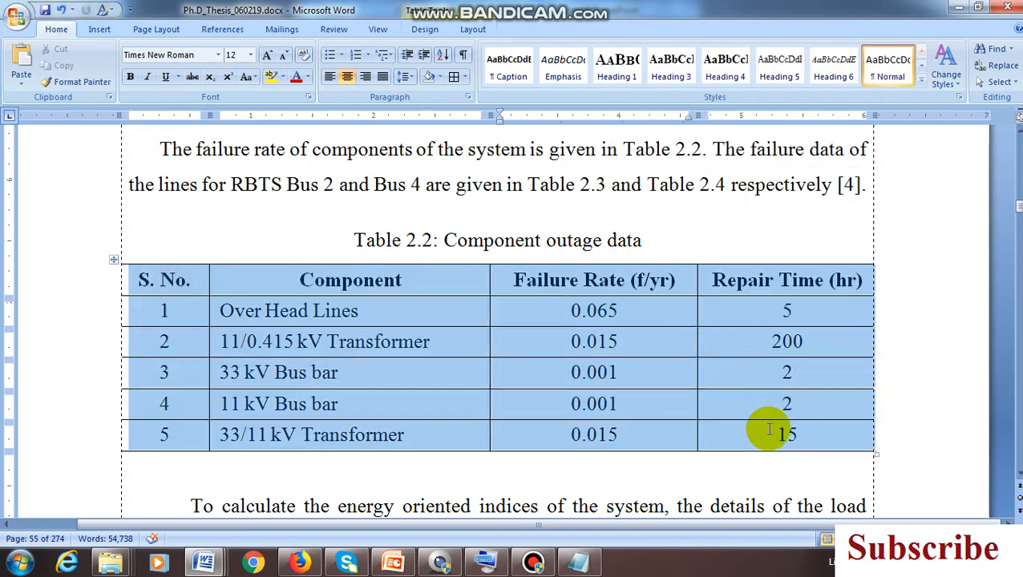
pyautogui.click(587, 342)
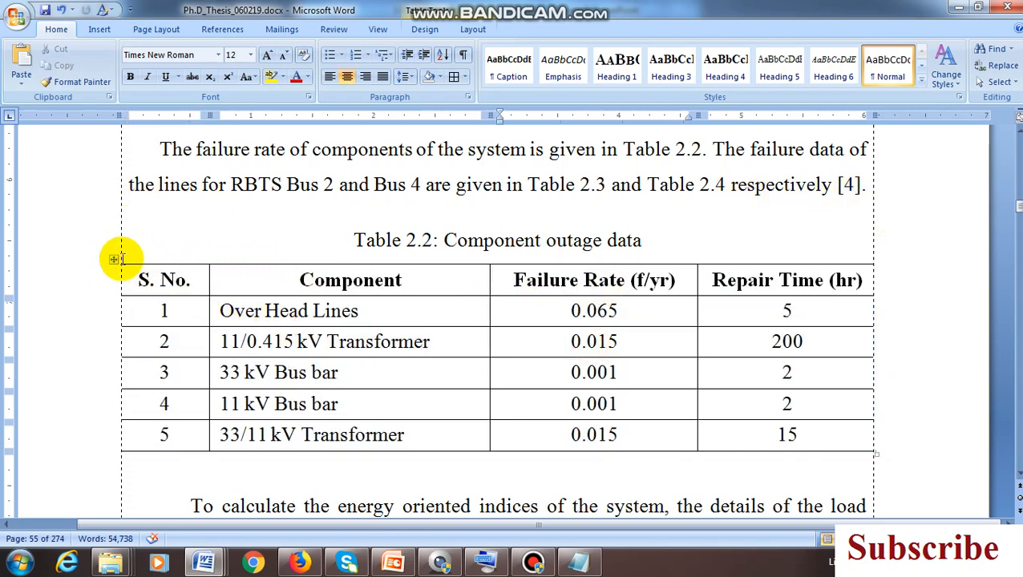
# Step: AutoFit the whole of Table 2.2 to its contents
pyautogui.click(114, 259)
pyautogui.rightClick(422, 336)
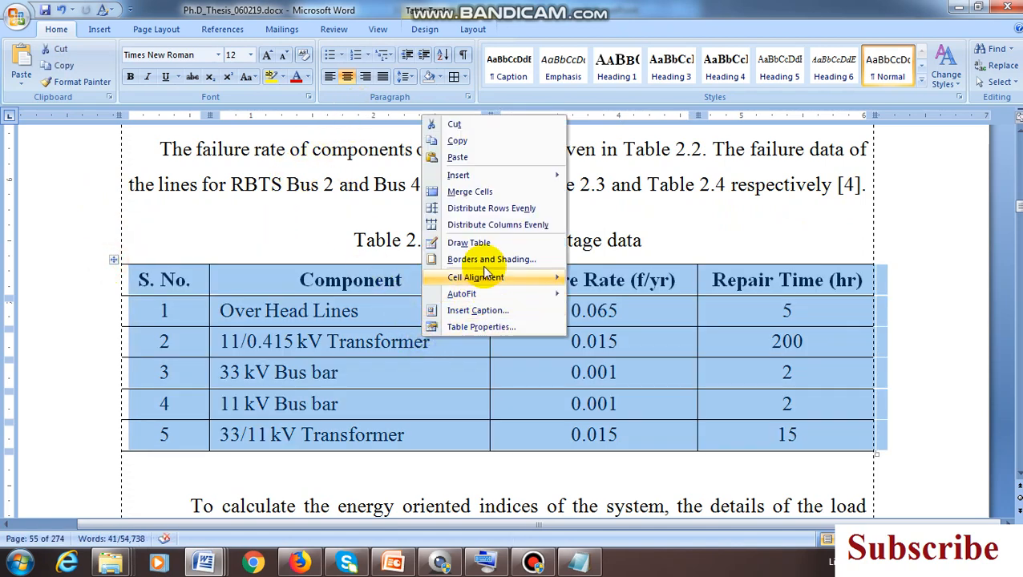
pyautogui.moveTo(493, 294)
pyautogui.click(632, 295)
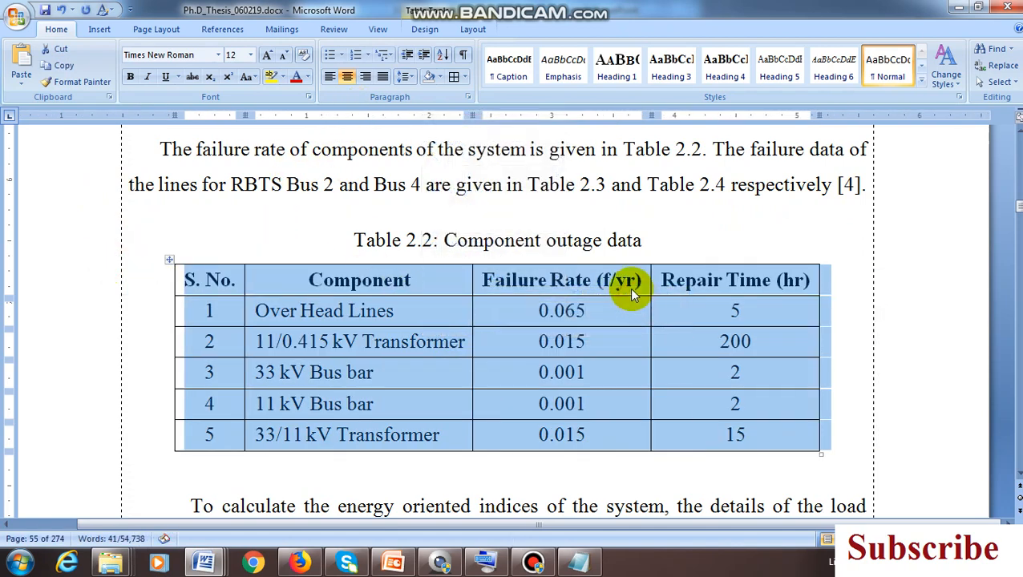
pyautogui.click(700, 243)
# Step: AutoFit Table 2.2 to the window so it spans the full text width
pyautogui.click(169, 262)
pyautogui.rightClick(170, 263)
pyautogui.moveTo(258, 441)
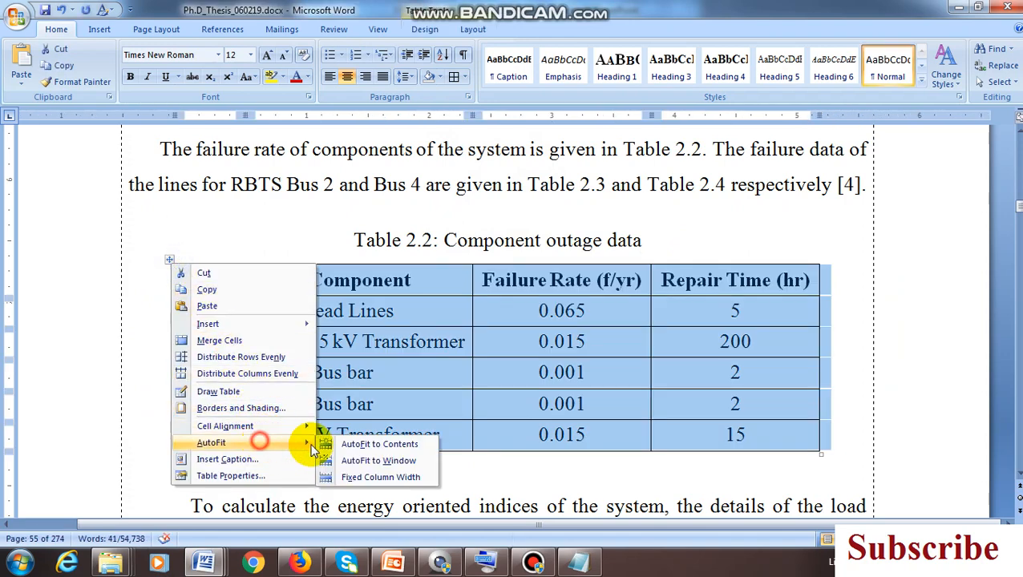
pyautogui.click(375, 462)
pyautogui.click(687, 244)
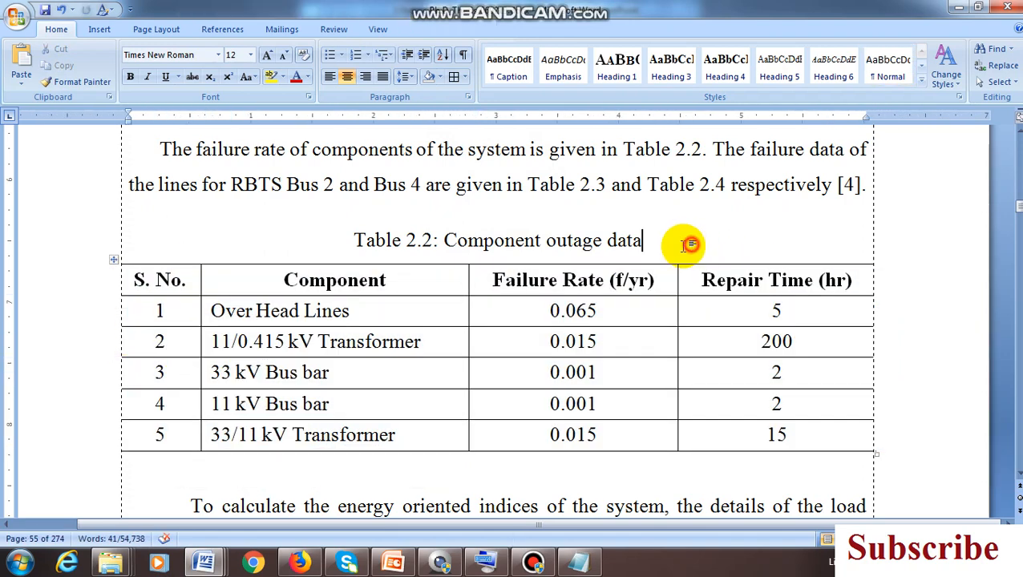
# Step: Examine the caption and layout of Table 2.2, and compare them with Table 2.3 on the following pages
pyautogui.moveTo(358, 240); pyautogui.dragTo(662, 239)
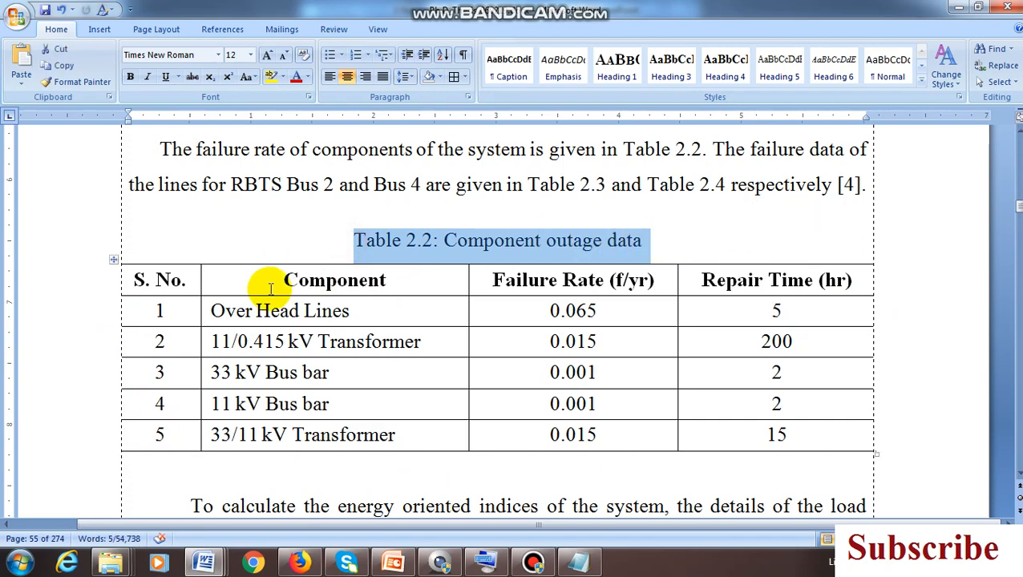
pyautogui.moveTo(171, 278); pyautogui.dragTo(826, 427)
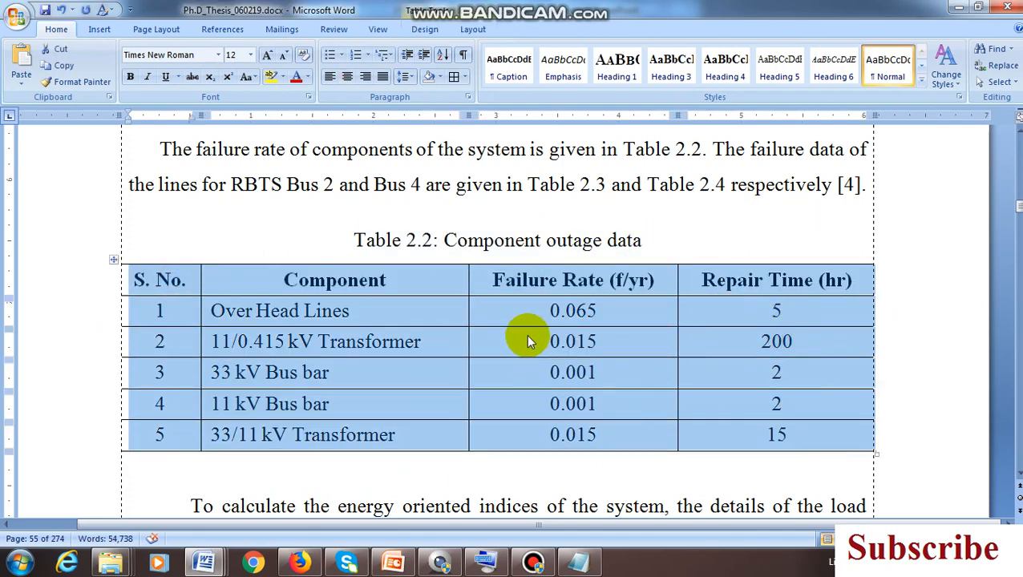
pyautogui.click(532, 339)
pyautogui.scroll(-20, 531, 341)
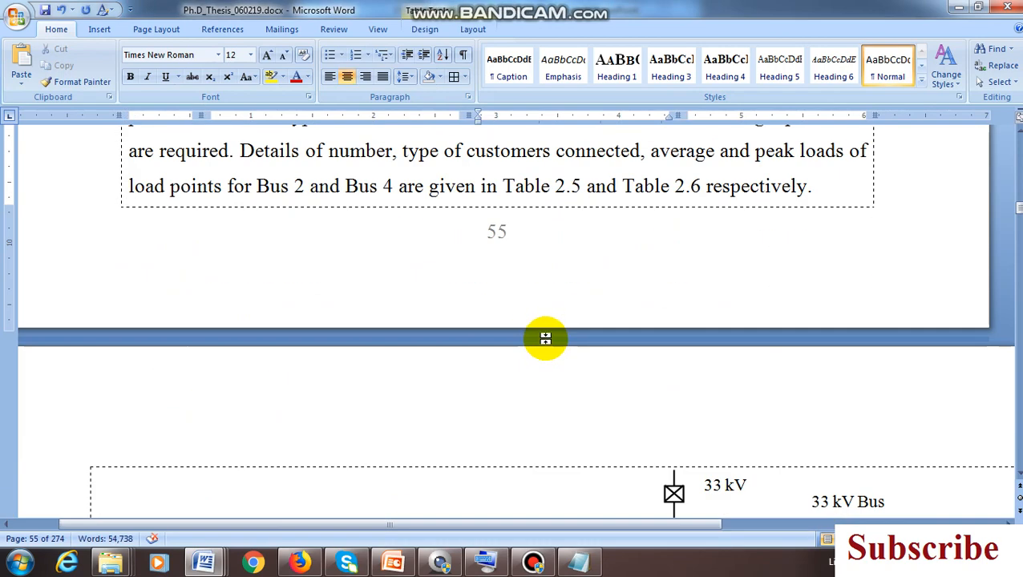
pyautogui.scroll(-15, 579, 311)
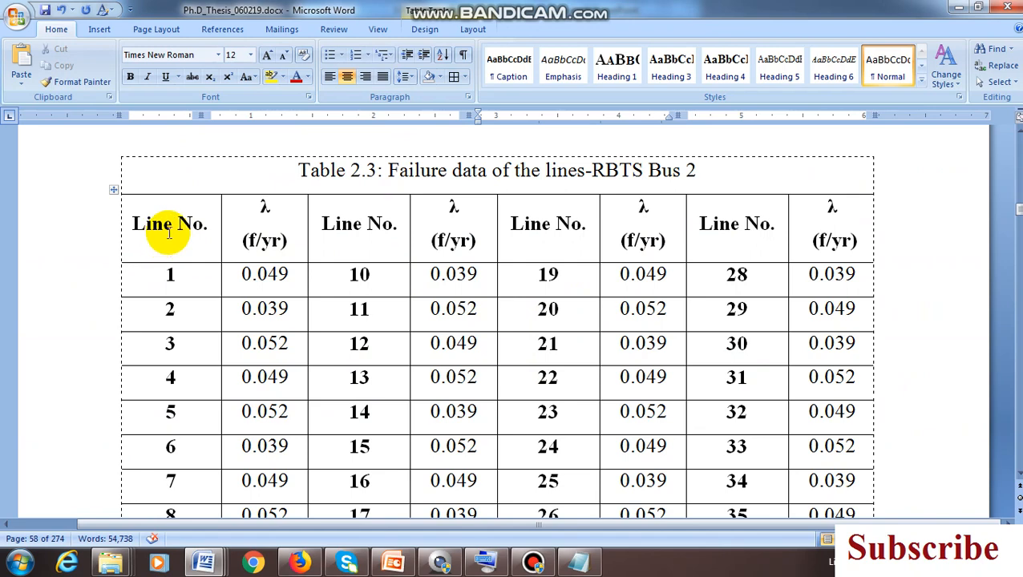
pyautogui.scroll(-2, 160, 230)
pyautogui.scroll(2, 406, 194)
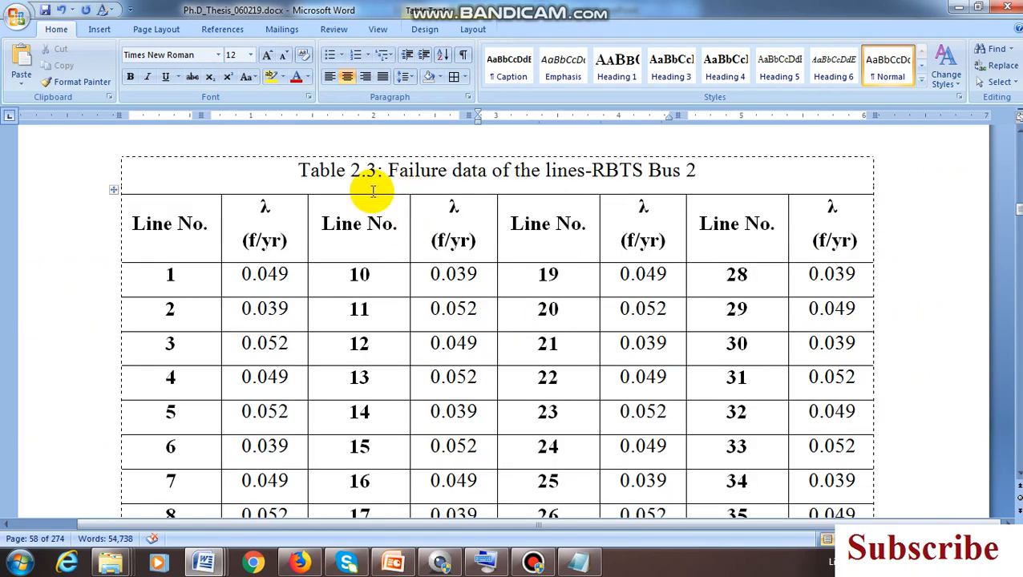
# Step: Find the List of Tables in the thesis front matter, past the List of Figures
pyautogui.moveTo(1018, 209); pyautogui.dragTo(1018, 152)
pyautogui.keyDown('ctrl'); pyautogui.scroll(-6, 483, 334); pyautogui.keyUp('ctrl')
pyautogui.scroll(-10, 597, 309)
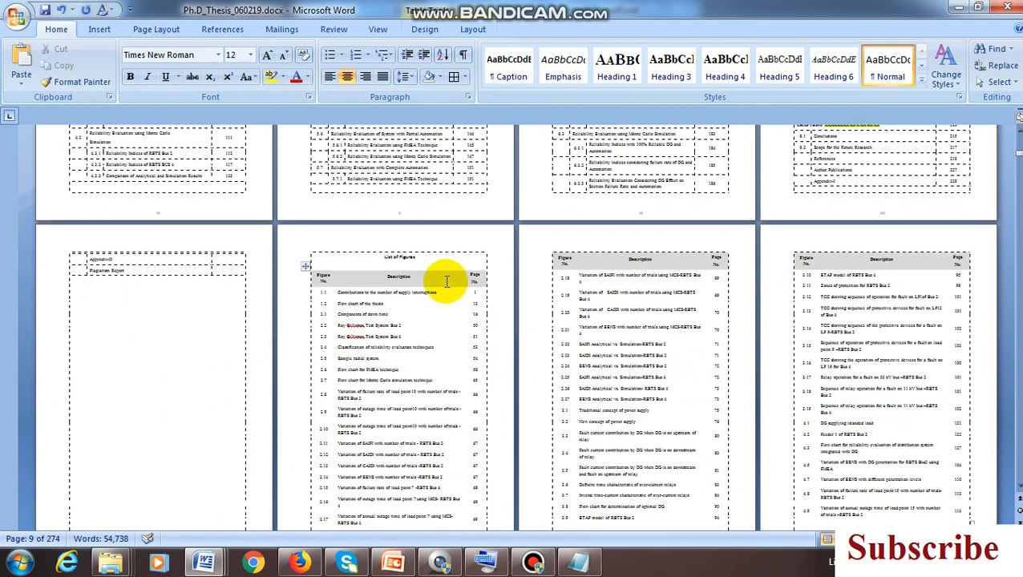
pyautogui.click(423, 265)
pyautogui.keyDown('ctrl'); pyautogui.scroll(9, 533, 284); pyautogui.keyUp('ctrl')
pyautogui.keyDown('ctrl'); pyautogui.scroll(-4, 536, 285); pyautogui.keyUp('ctrl')
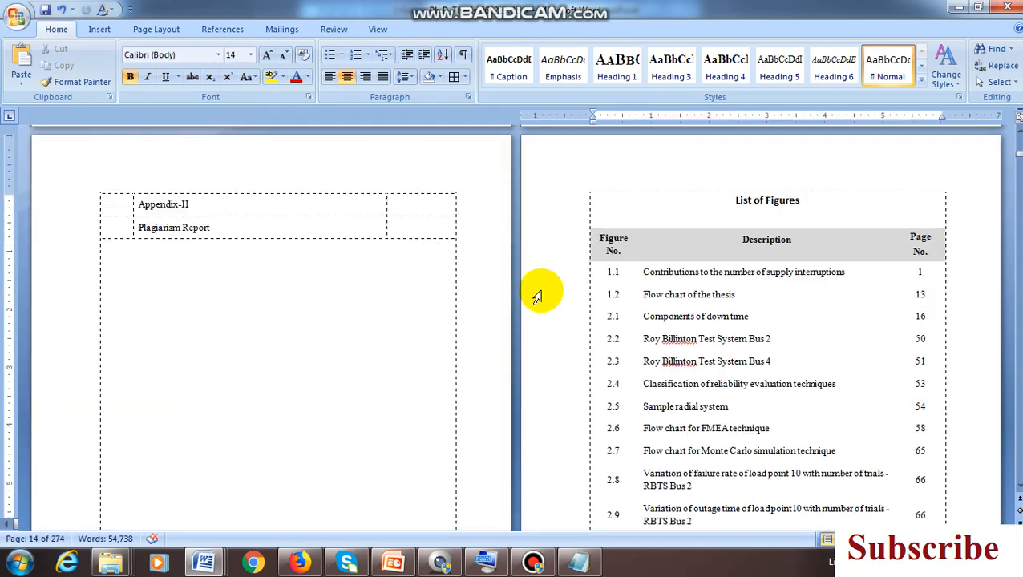
pyautogui.scroll(-5, 619, 255)
pyautogui.scroll(-5, 611, 315)
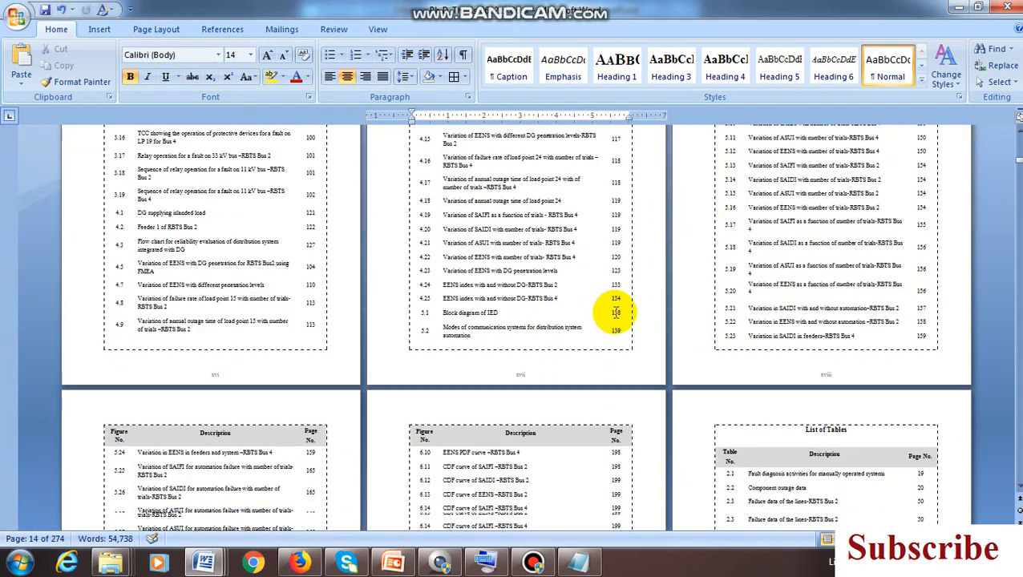
pyautogui.click(781, 311)
pyautogui.keyDown('ctrl'); pyautogui.scroll(4, 745, 313); pyautogui.keyUp('ctrl')
pyautogui.scroll(-3, 366, 333)
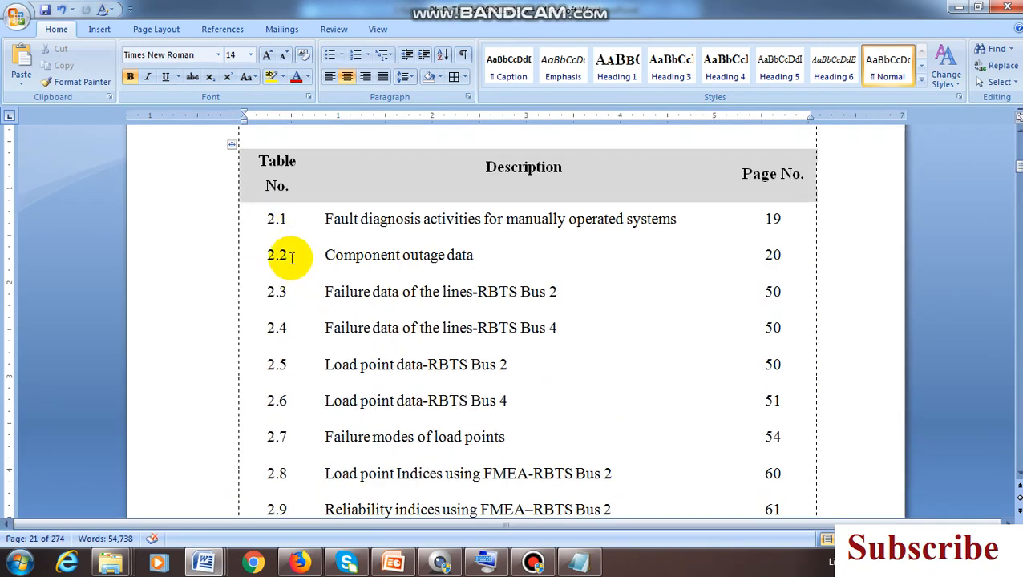
# Step: Copy the List of Tables from its header row through entry 2.7, paste it into Notepad, and cut it as plain text
pyautogui.moveTo(258, 171); pyautogui.dragTo(784, 441)
pyautogui.hotkey('ctrl', 'c')
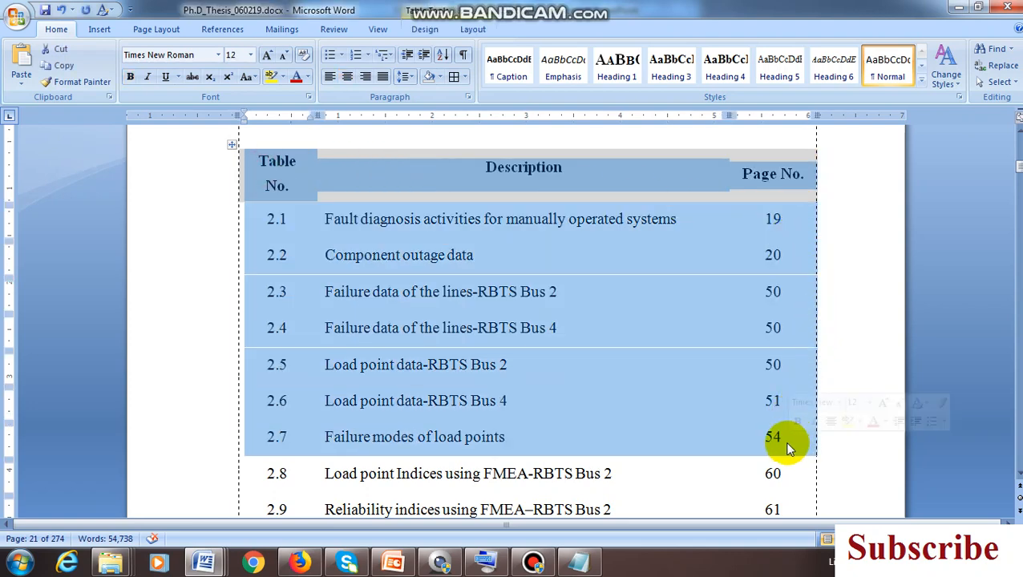
pyautogui.click(584, 563)
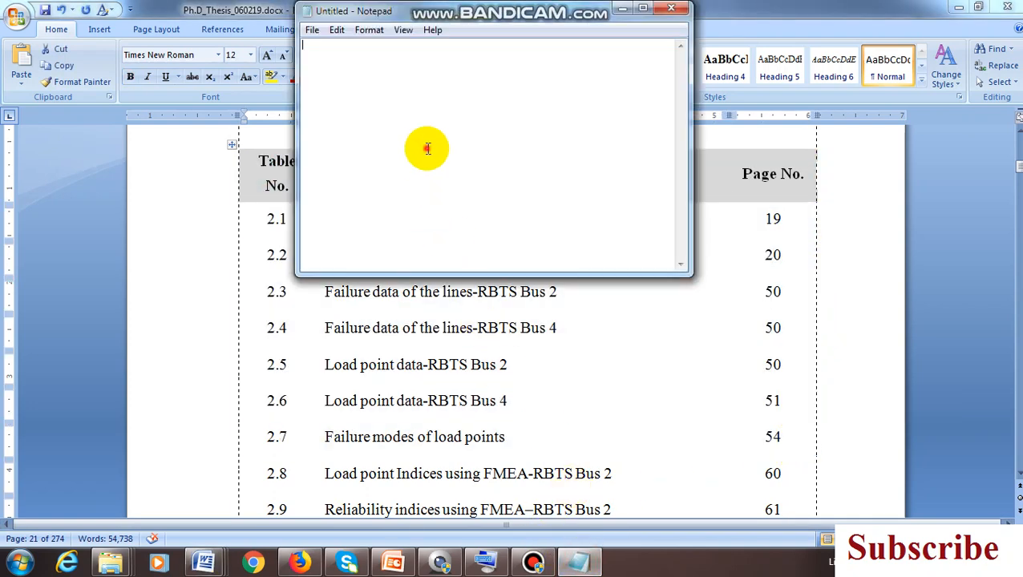
pyautogui.hotkey('ctrl', 'v')
pyautogui.hotkey('ctrl', 'a')
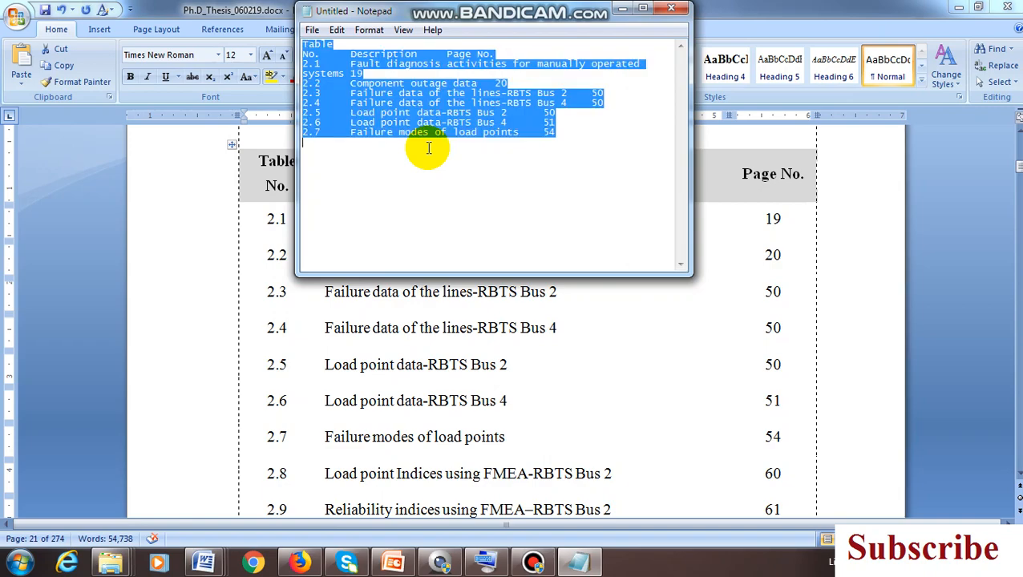
pyautogui.hotkey('ctrl', 'x')
# Step: Switch back to Word, create a new blank document, and paste the plain-text table list into it
pyautogui.click(205, 561)
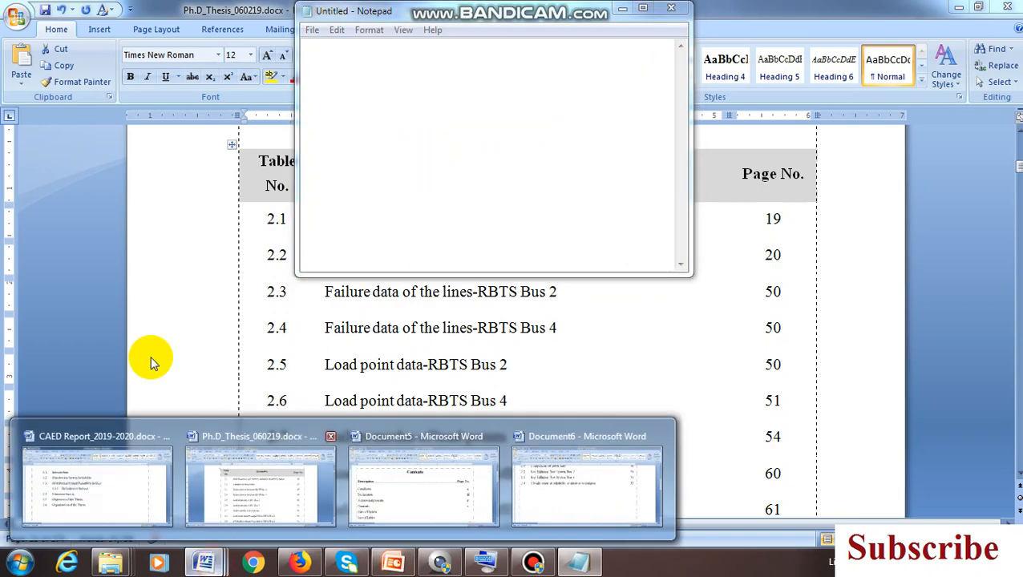
pyautogui.click(601, 472)
pyautogui.click(16, 19)
pyautogui.click(36, 50)
pyautogui.click(721, 474)
pyautogui.hotkey('ctrl', 'v')
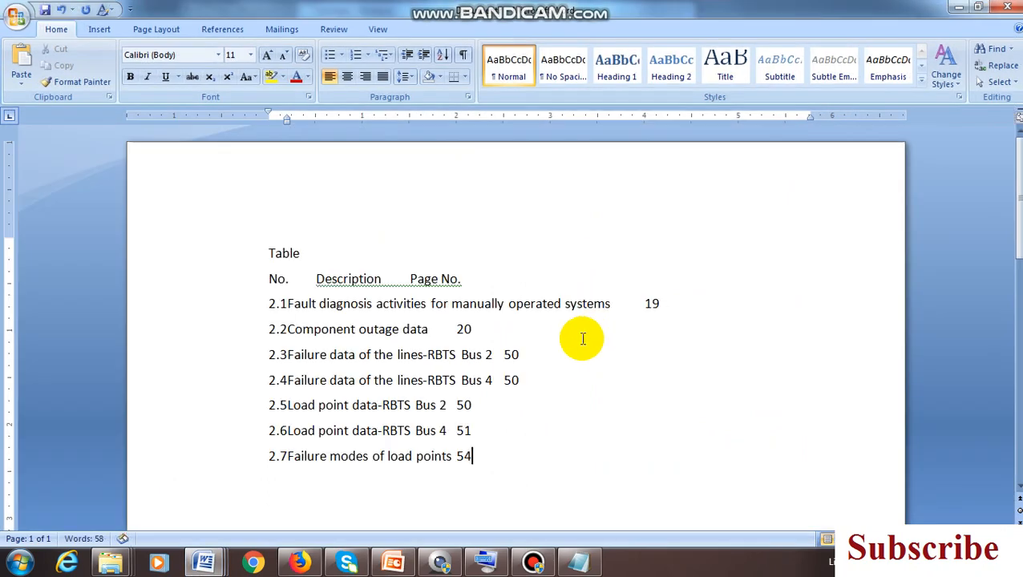
# Step: Choose a dashed box page border for the whole document
pyautogui.click(161, 29)
pyautogui.click(436, 79)
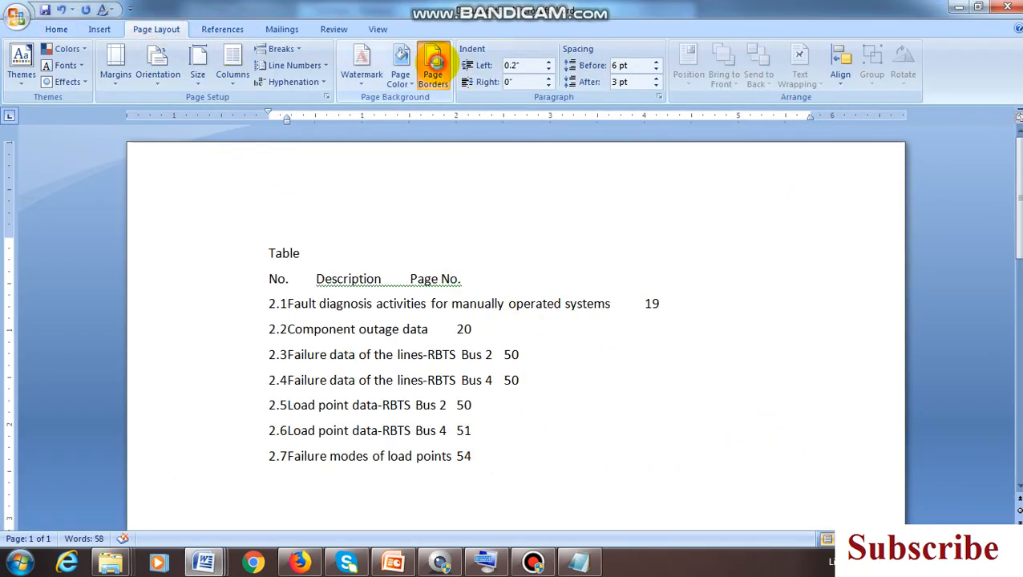
pyautogui.click(672, 293)
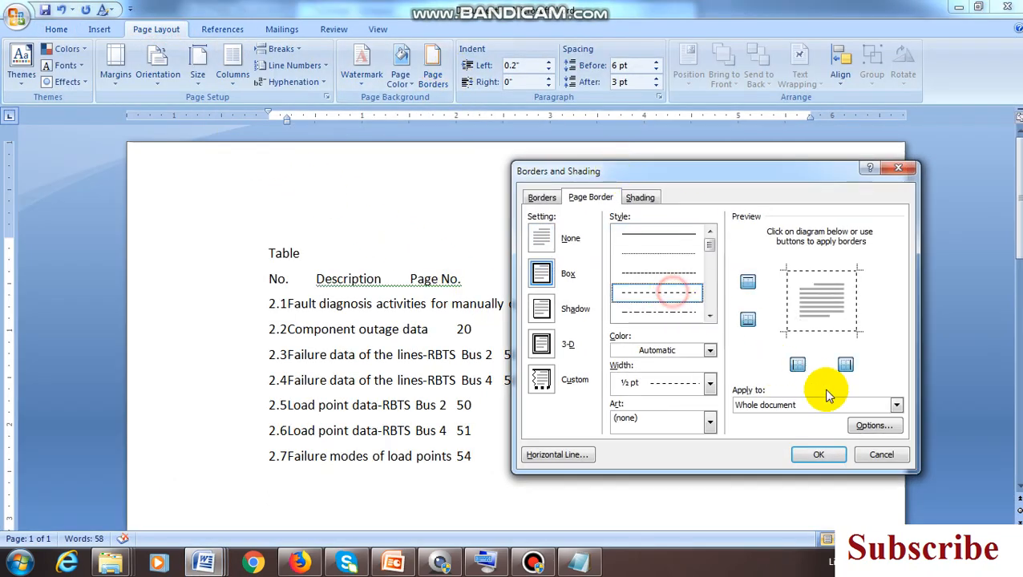
# Step: Measure the page border from text, align paragraph borders and table edges with it, stop it surrounding header and footer, and apply it
pyautogui.click(873, 424)
pyautogui.click(478, 222)
pyautogui.click(465, 237)
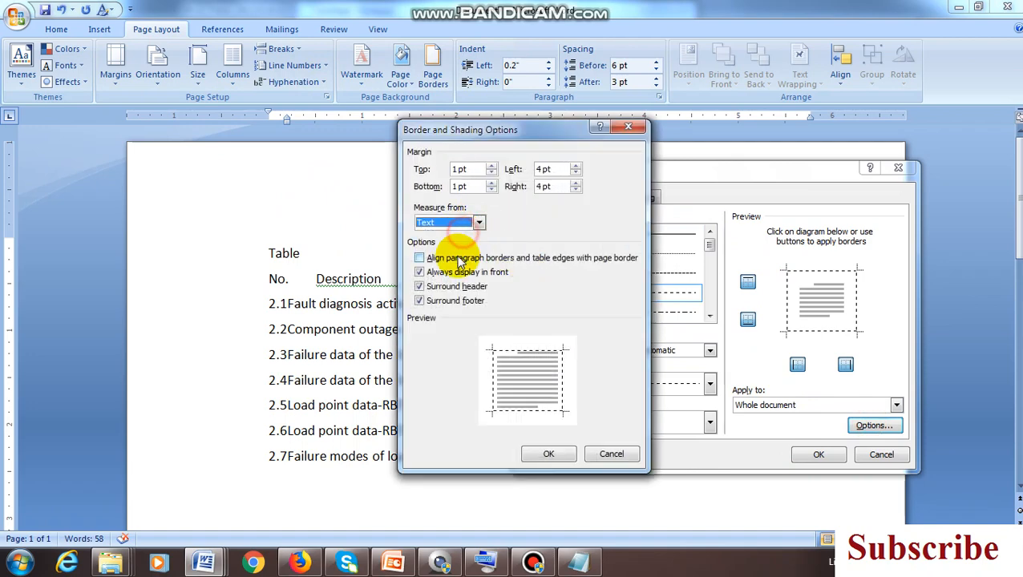
pyautogui.click(448, 257)
pyautogui.click(453, 286)
pyautogui.click(452, 300)
pyautogui.click(569, 461)
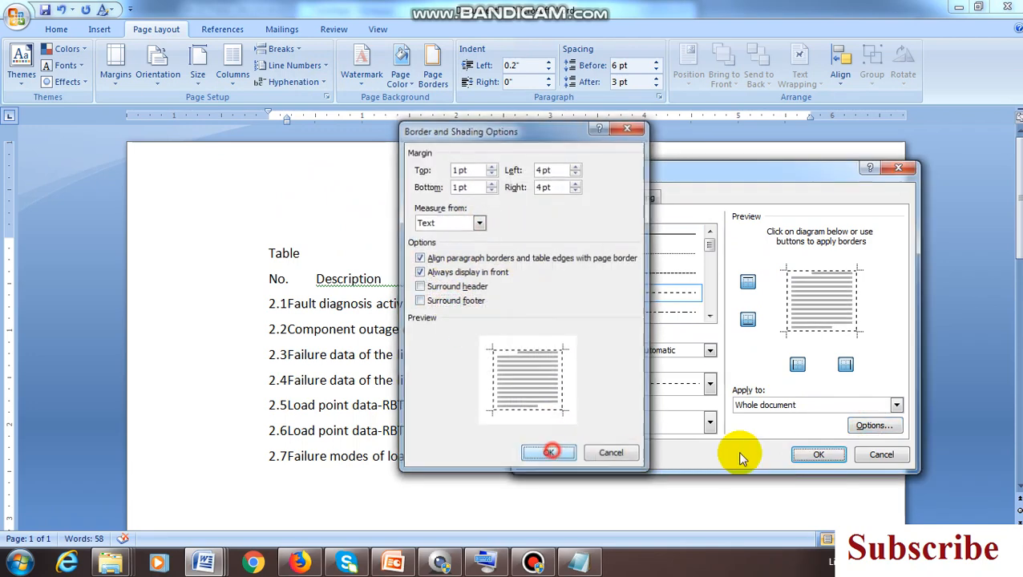
pyautogui.click(816, 454)
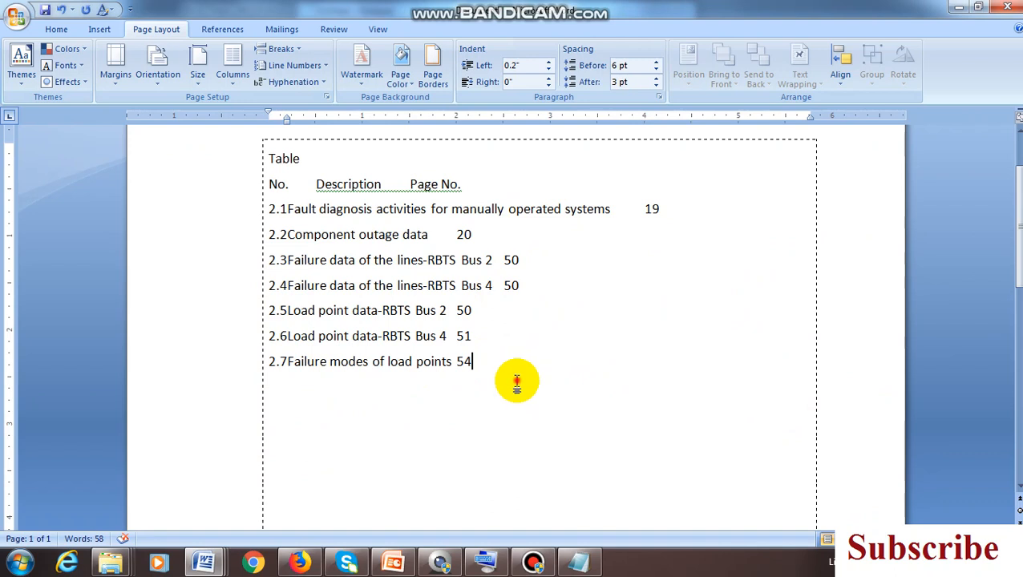
# Step: Format the whole pasted table list in Times New Roman, size 12
pyautogui.moveTo(520, 383); pyautogui.dragTo(242, 154)
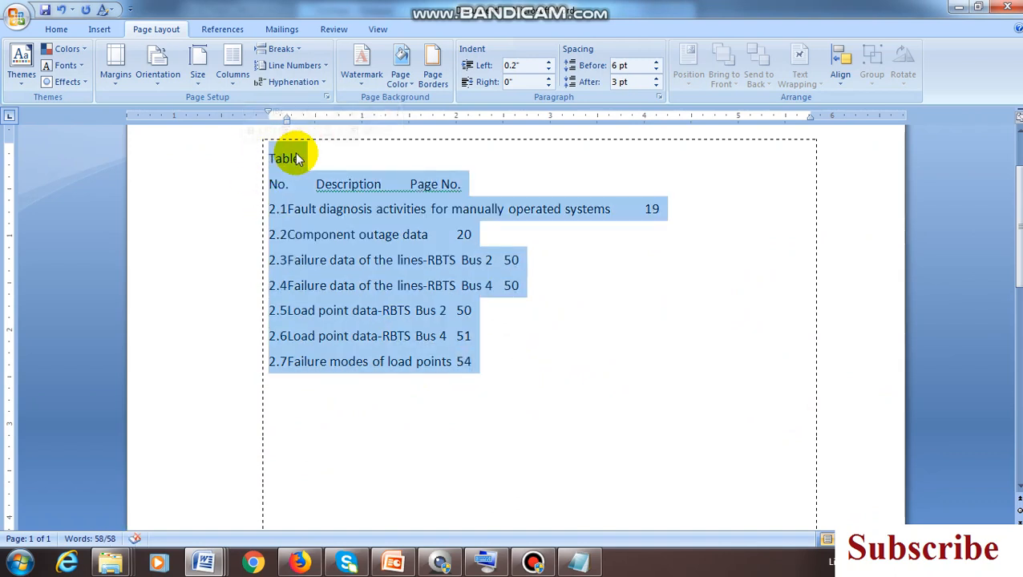
pyautogui.moveTo(485, 363); pyautogui.dragTo(283, 160)
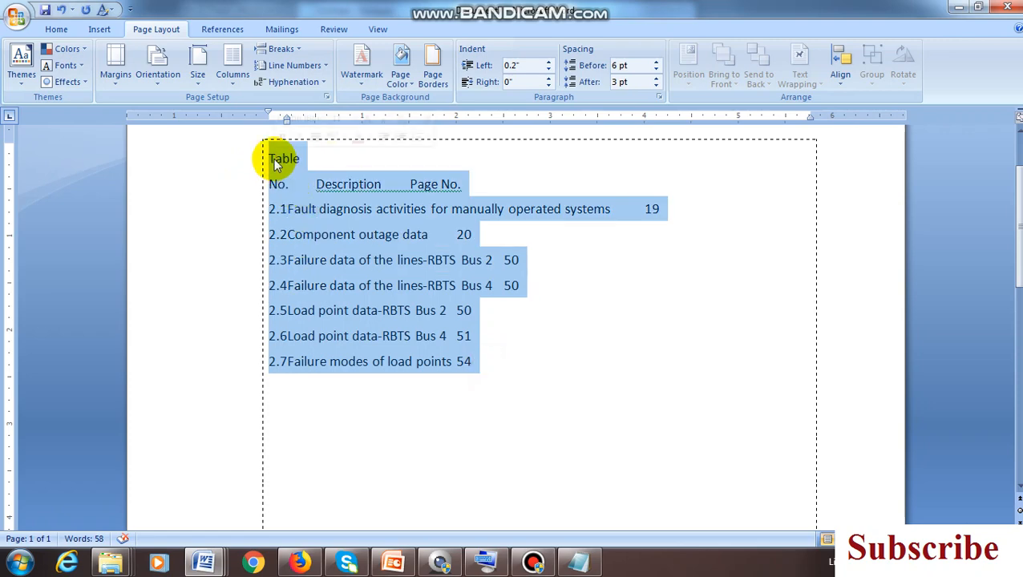
pyautogui.click(56, 29)
pyautogui.click(217, 55)
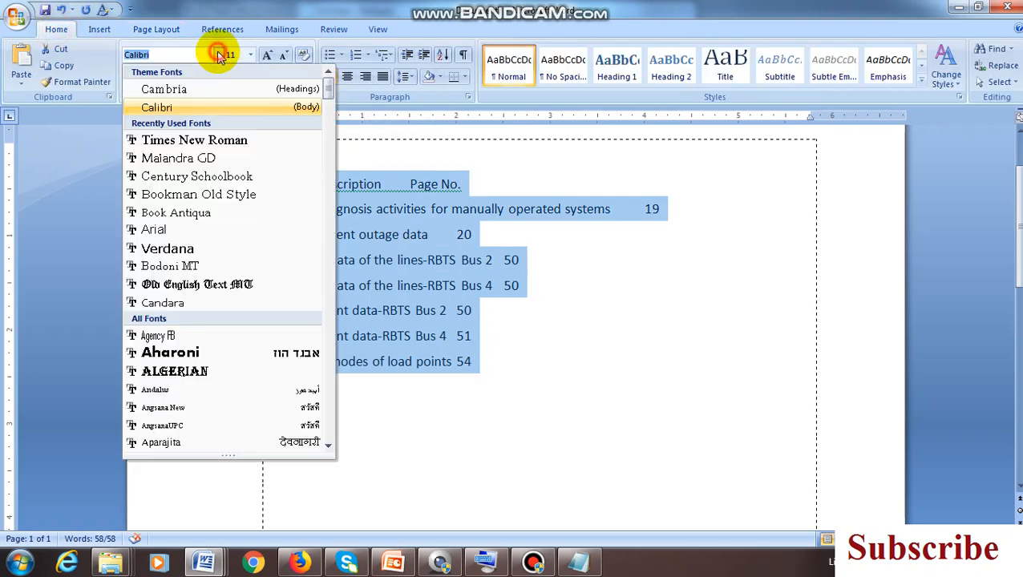
pyautogui.click(201, 141)
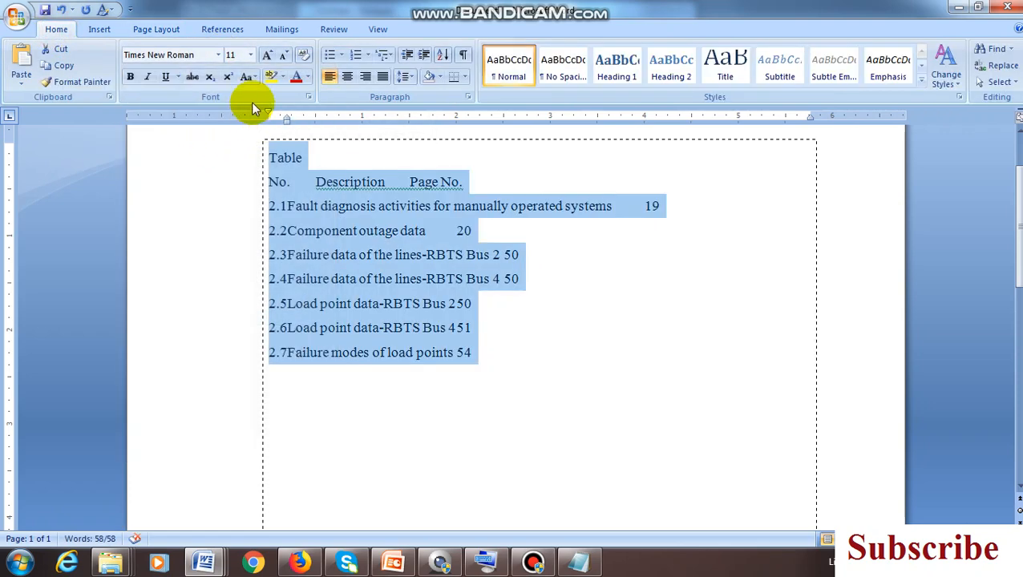
pyautogui.click(250, 55)
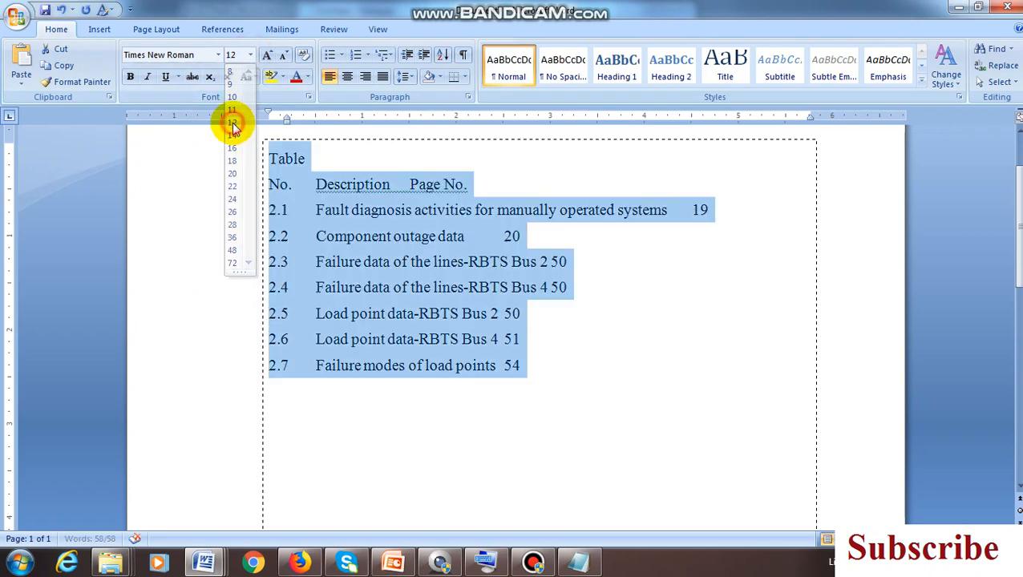
pyautogui.click(232, 126)
pyautogui.click(585, 330)
pyautogui.moveTo(559, 360); pyautogui.dragTo(267, 160)
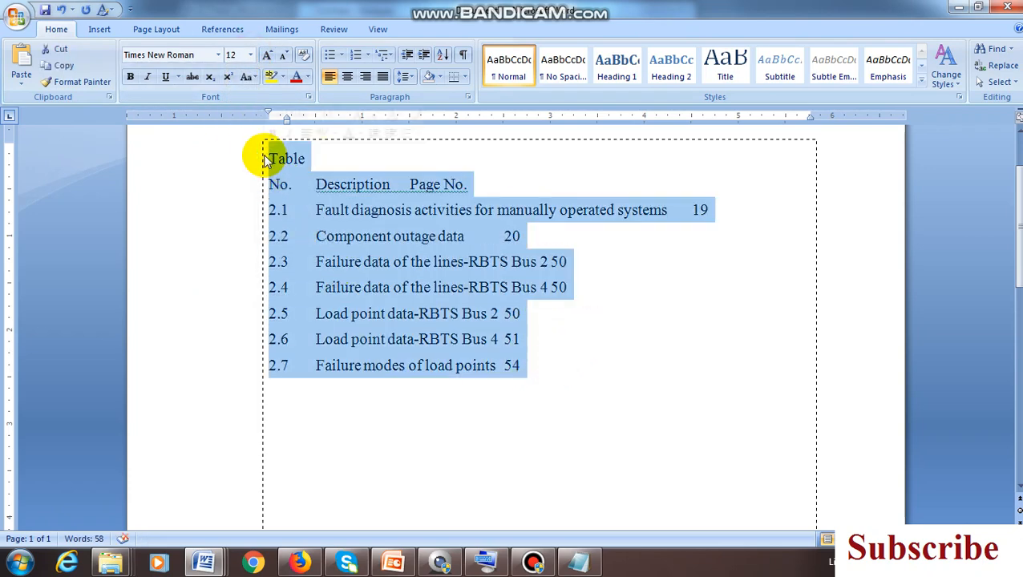
pyautogui.click(627, 324)
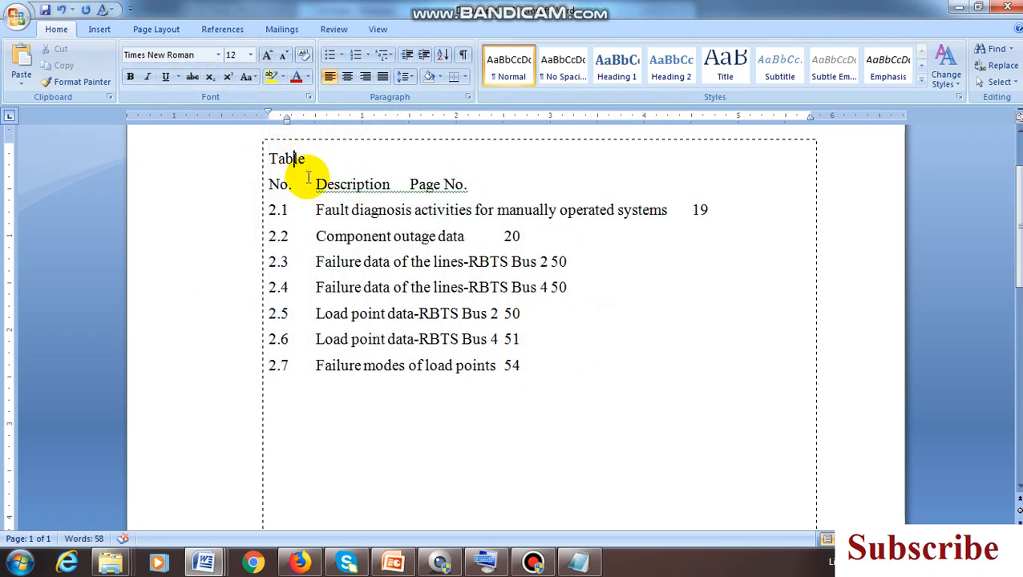
# Step: Join "Table" and "No." into one header line and make the whole header line bold
pyautogui.click(270, 184)
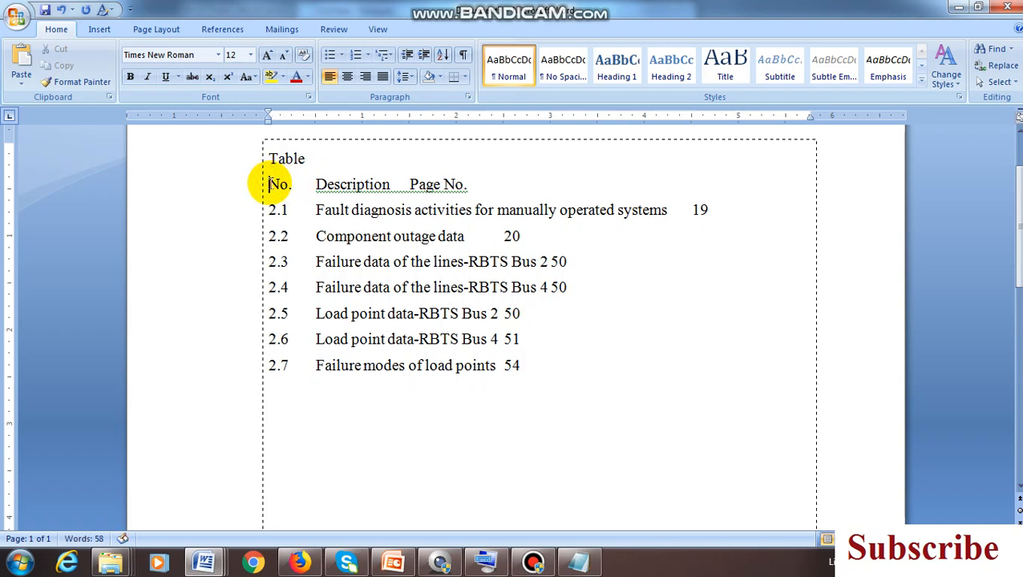
pyautogui.press('BackSpace')
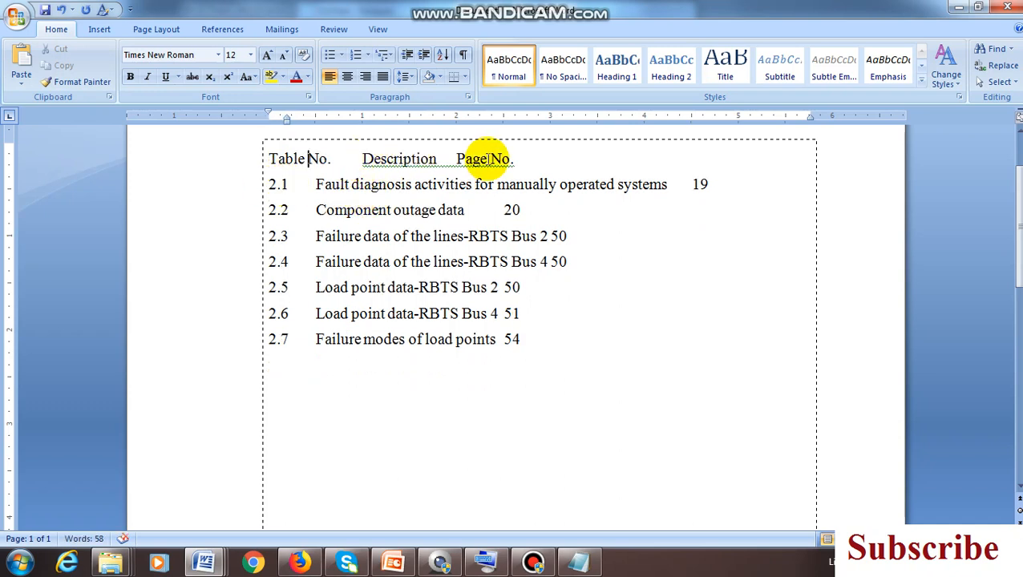
pyautogui.moveTo(532, 159); pyautogui.dragTo(239, 159)
pyautogui.click(131, 77)
# Step: Space out the header line with extra tabs before the Description and Page No. headings
pyautogui.click(350, 236)
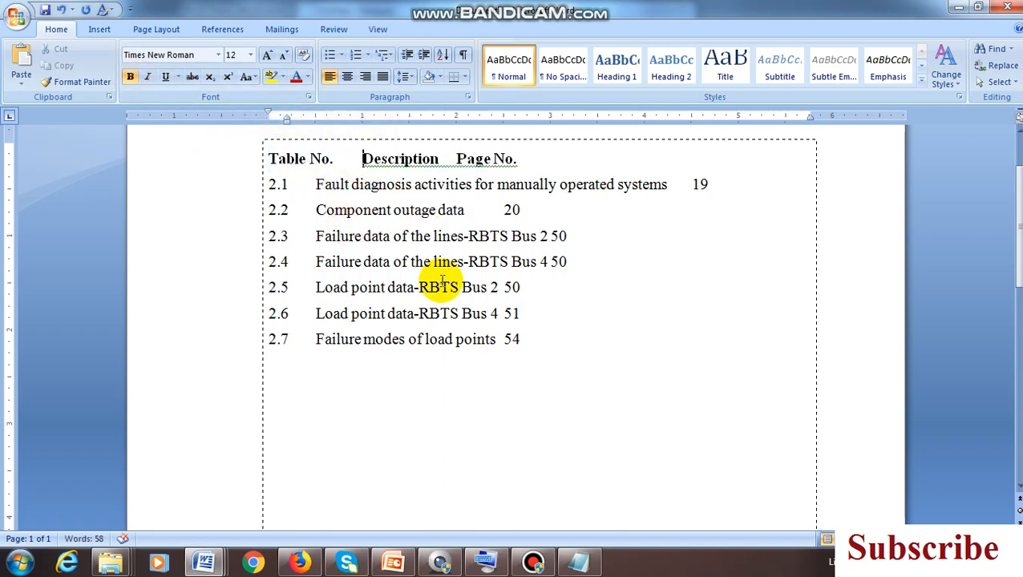
pyautogui.press('Tab')
pyautogui.press('Tab')
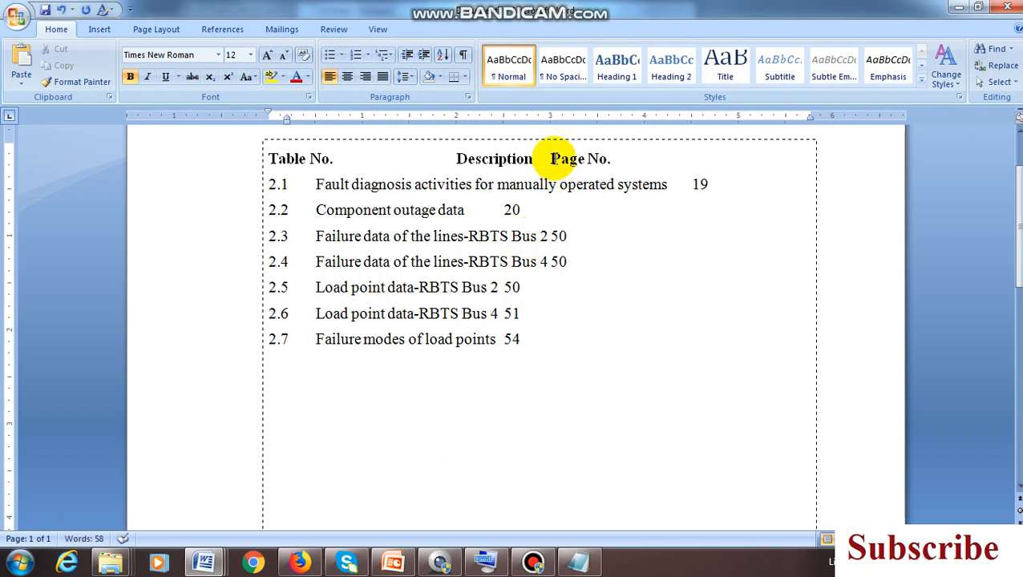
pyautogui.click(550, 159)
pyautogui.press('Tab')
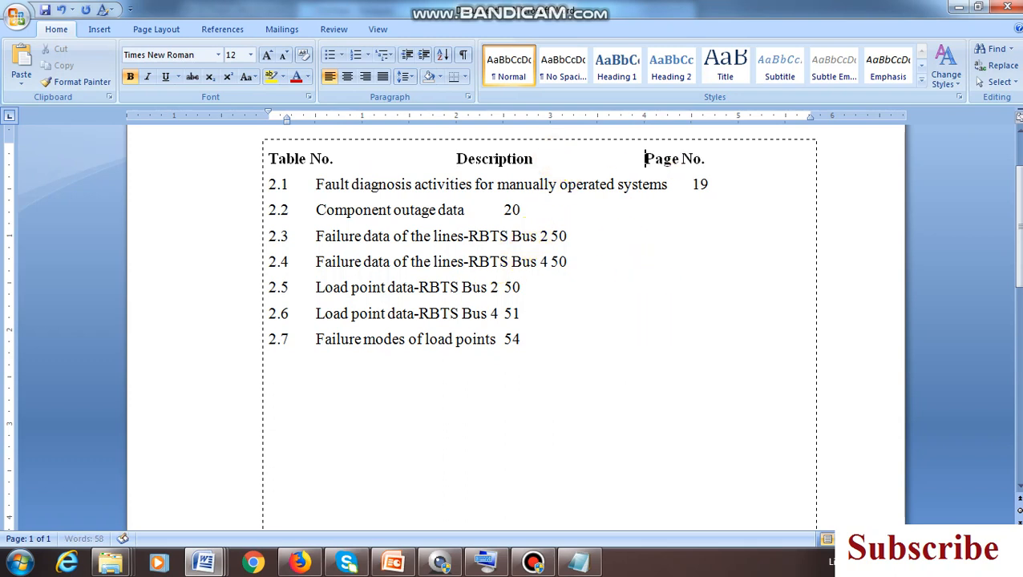
# Step: Put a colon directly after entry number 2.1, followed by a tab before its description
pyautogui.click(317, 186)
pyautogui.press('BackSpace')
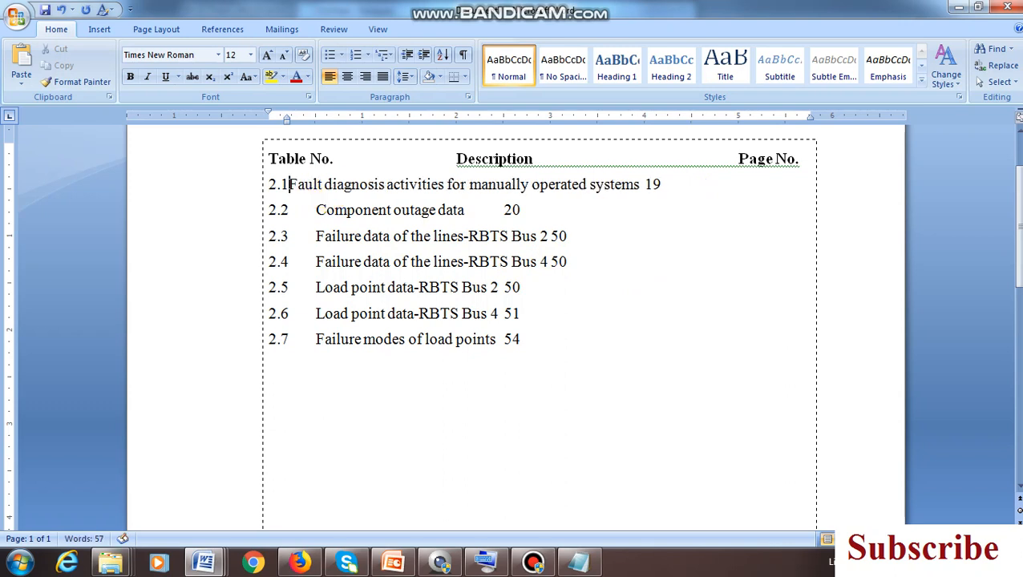
pyautogui.write(':')
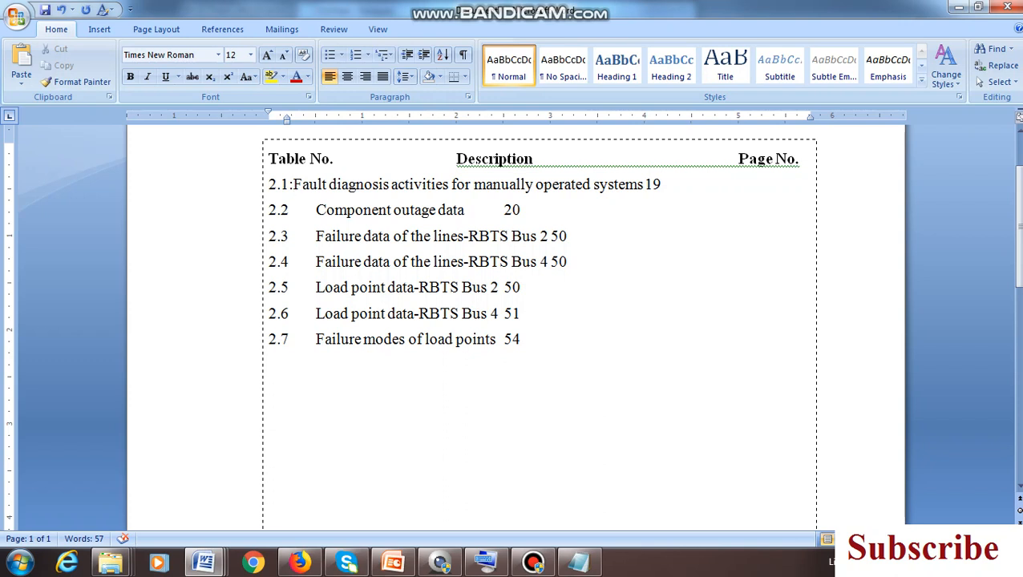
pyautogui.press('Tab')
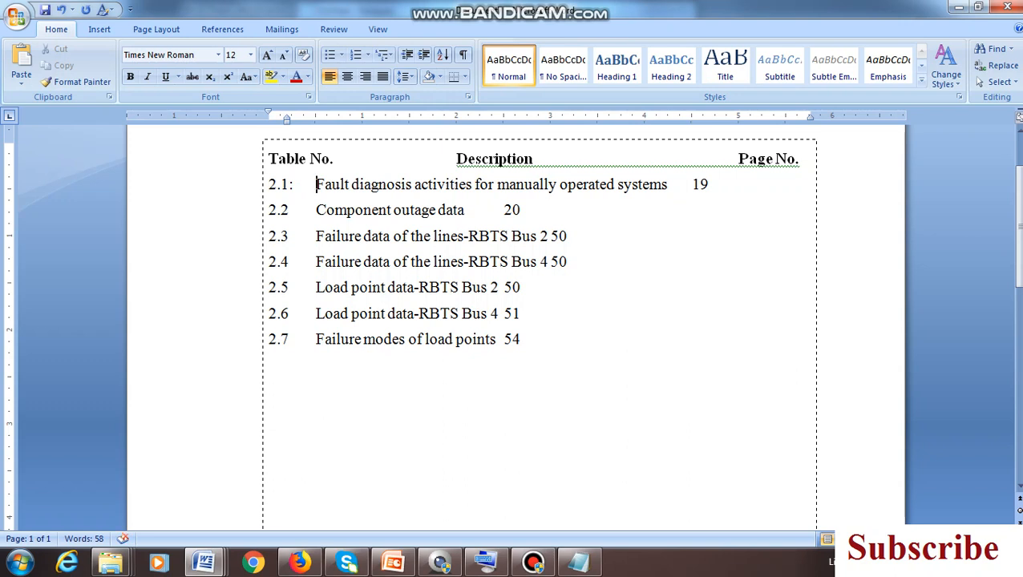
# Step: Remove the tab between the table number and the description in entries 2.2 through 2.7
pyautogui.click(315, 212)
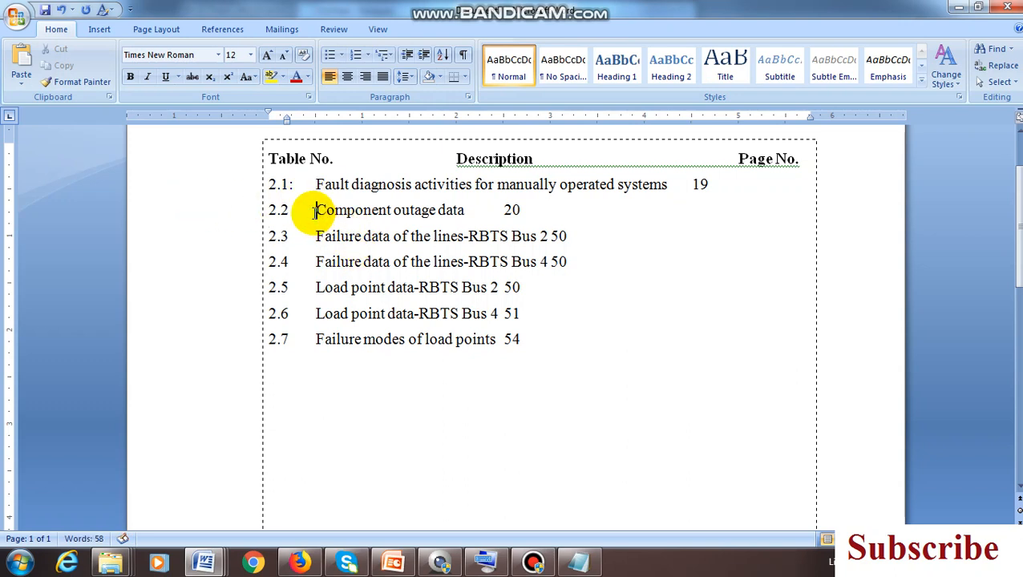
pyautogui.press('BackSpace')
pyautogui.click(315, 236)
pyautogui.press('BackSpace')
pyautogui.click(316, 263)
pyautogui.press('BackSpace')
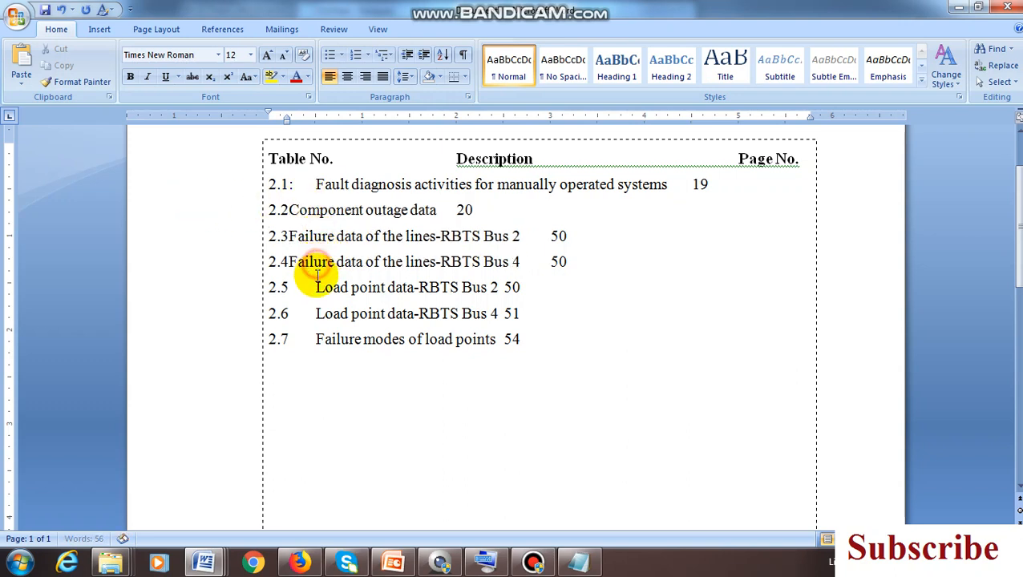
pyautogui.press('BackSpace')
pyautogui.click(314, 313)
pyautogui.press('BackSpace')
pyautogui.click(314, 339)
pyautogui.press('BackSpace')
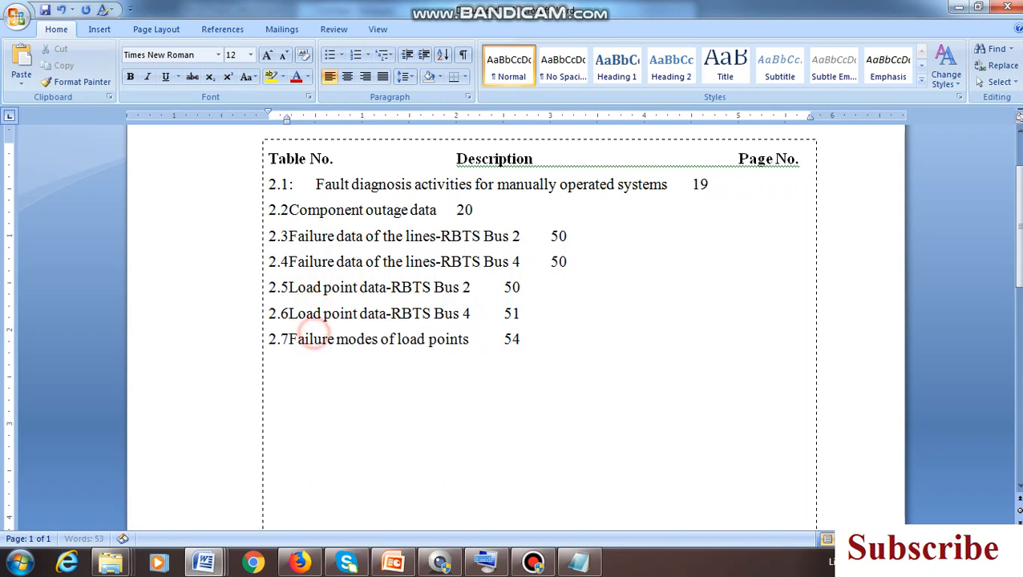
# Step: Add a colon and a tab after entry number 2.2
pyautogui.click(291, 211)
pyautogui.write(':')
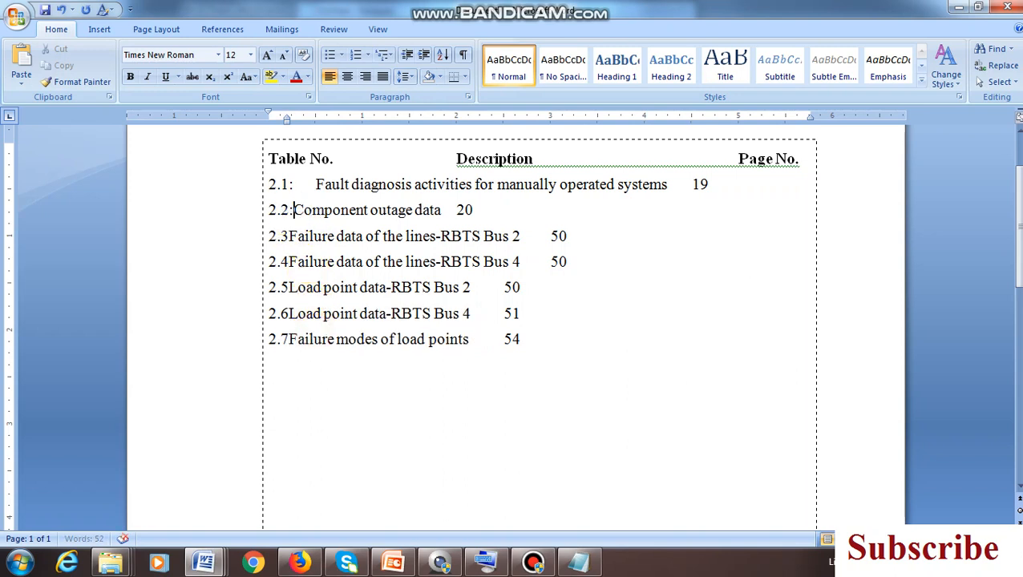
pyautogui.press('Tab')
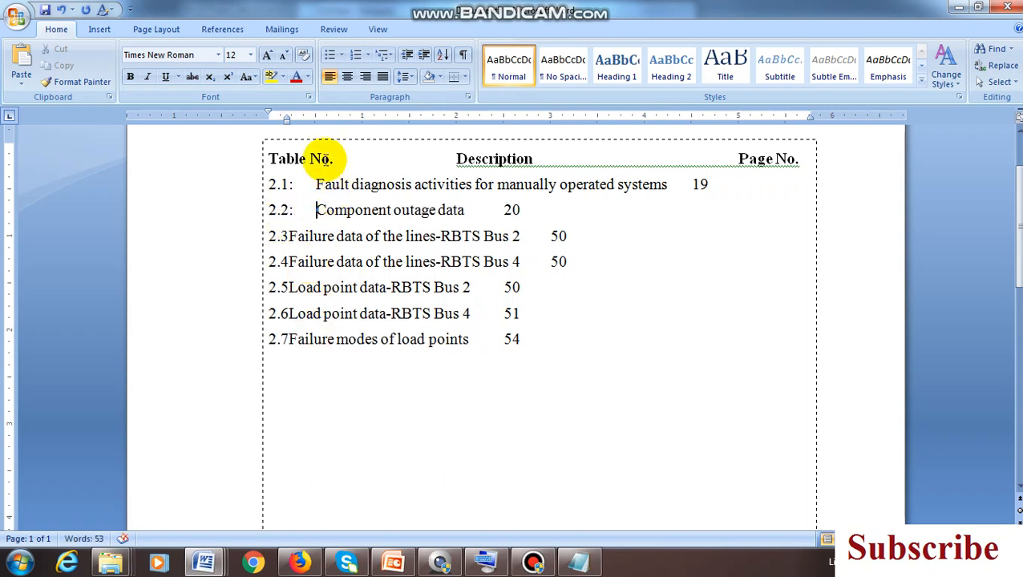
# Step: Insert a tab between the table number and the description in entries 2.3 through 2.7
pyautogui.click(291, 237)
pyautogui.press('Tab')
pyautogui.click(290, 262)
pyautogui.press('Tab')
pyautogui.click(291, 288)
pyautogui.press('Tab')
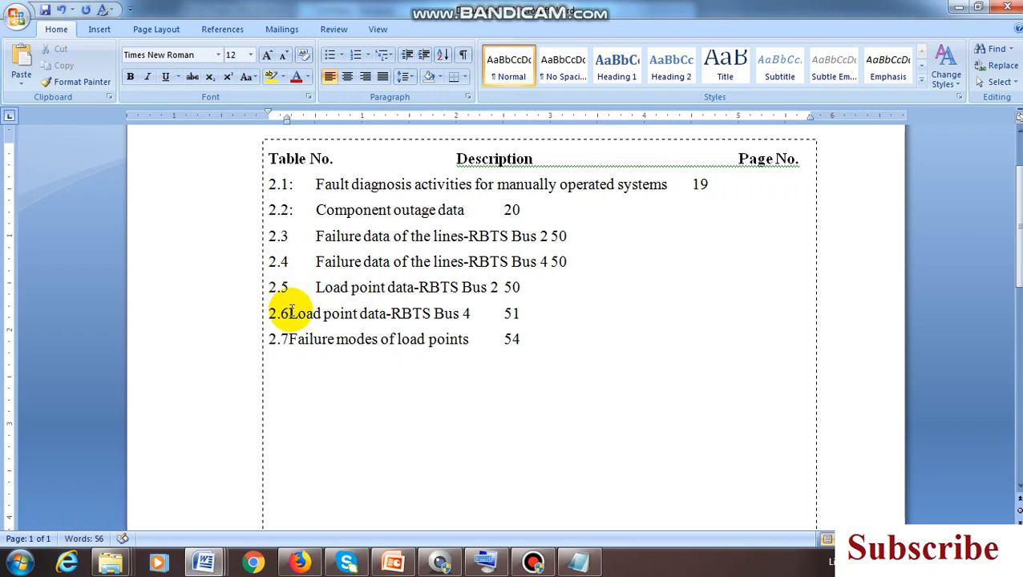
pyautogui.click(291, 313)
pyautogui.press('Tab')
pyautogui.press('Tab')
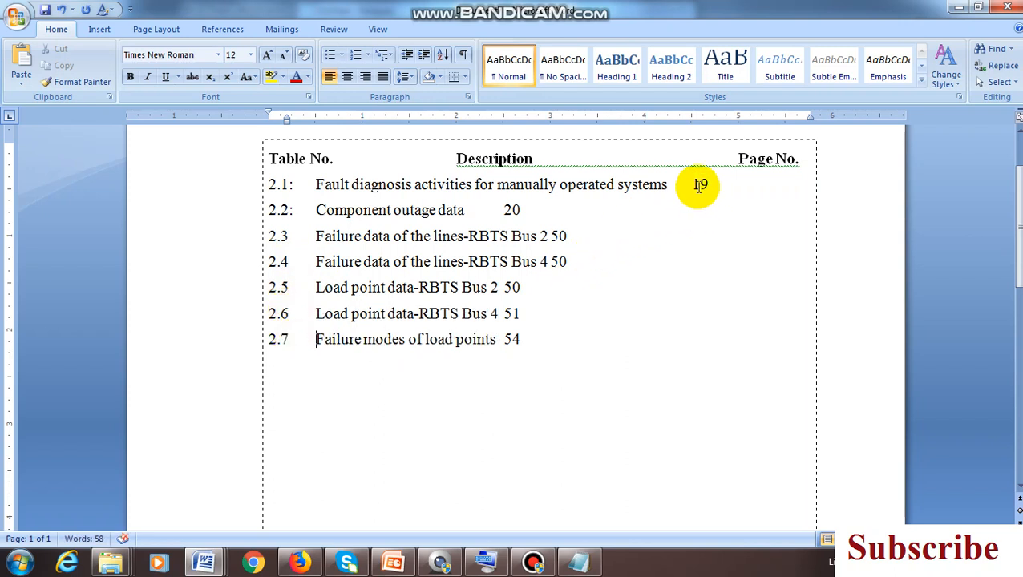
# Step: Align the page numbers of entries 2.1 through 2.7 under the Page No. heading with tabs
pyautogui.click(694, 185)
pyautogui.press('Tab')
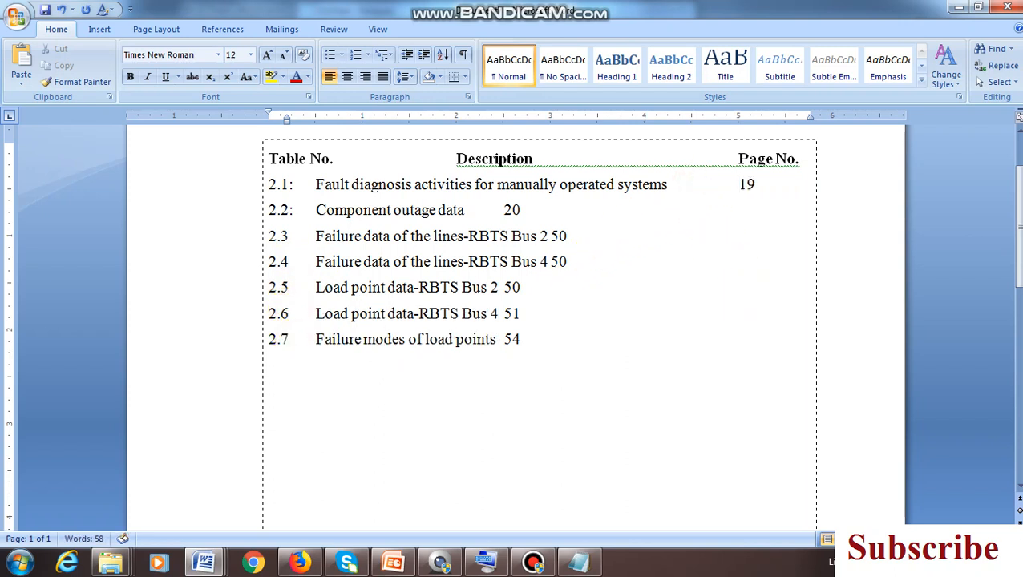
pyautogui.click(502, 210)
pyautogui.press('Tab')
pyautogui.click(502, 216)
pyautogui.press('Tab')
pyautogui.click(553, 235)
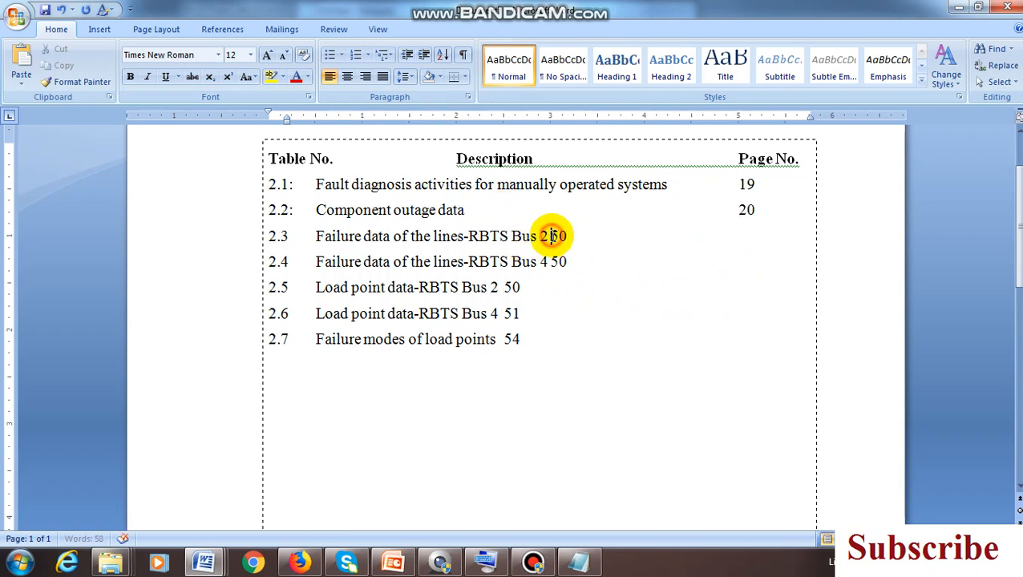
pyautogui.press('Tab')
pyautogui.click(545, 262)
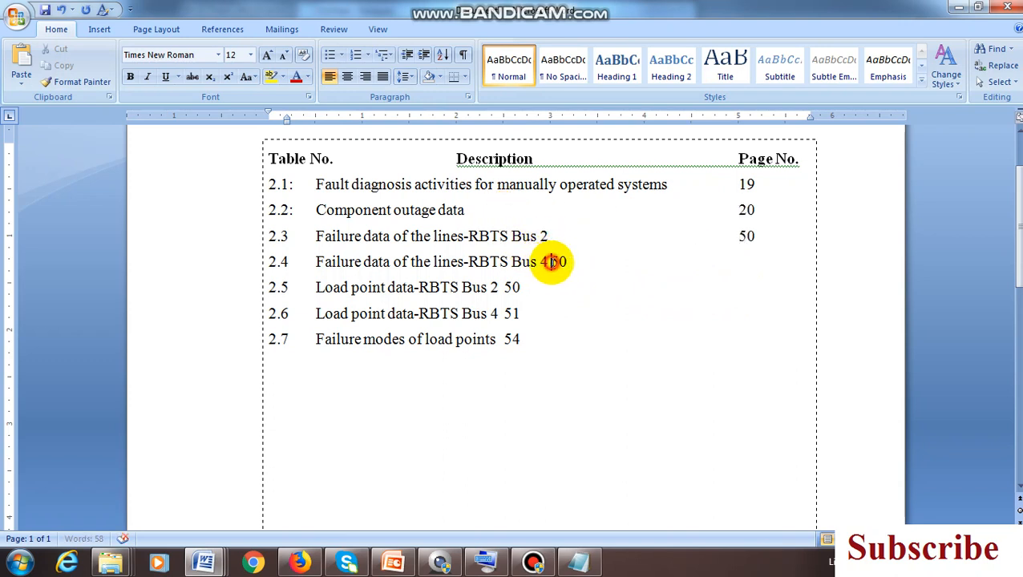
pyautogui.press('Tab')
pyautogui.press('Tab')
pyautogui.click(506, 290)
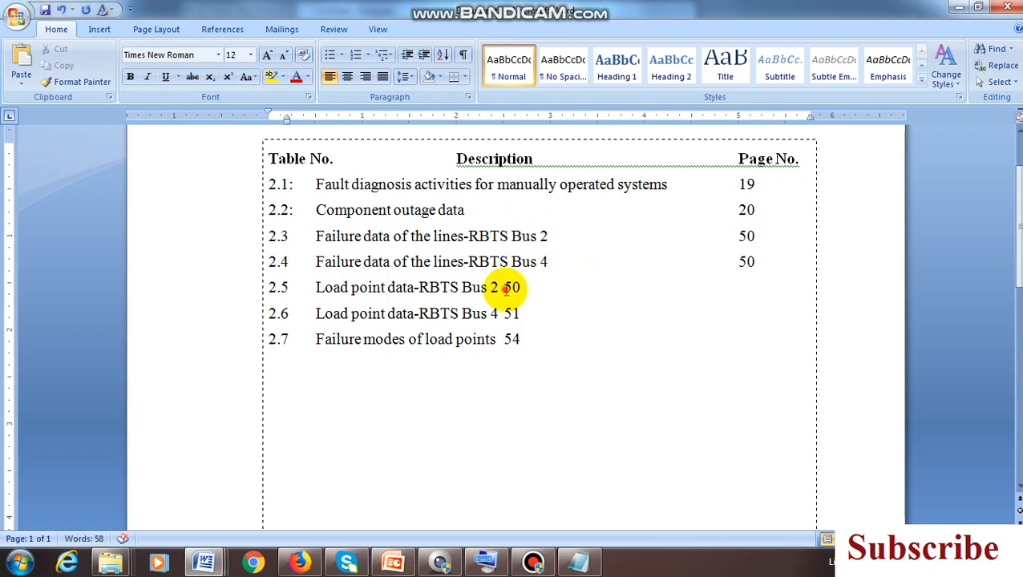
pyautogui.press('Tab')
pyautogui.press('Tab')
pyautogui.press('Tab')
pyautogui.press('Tab')
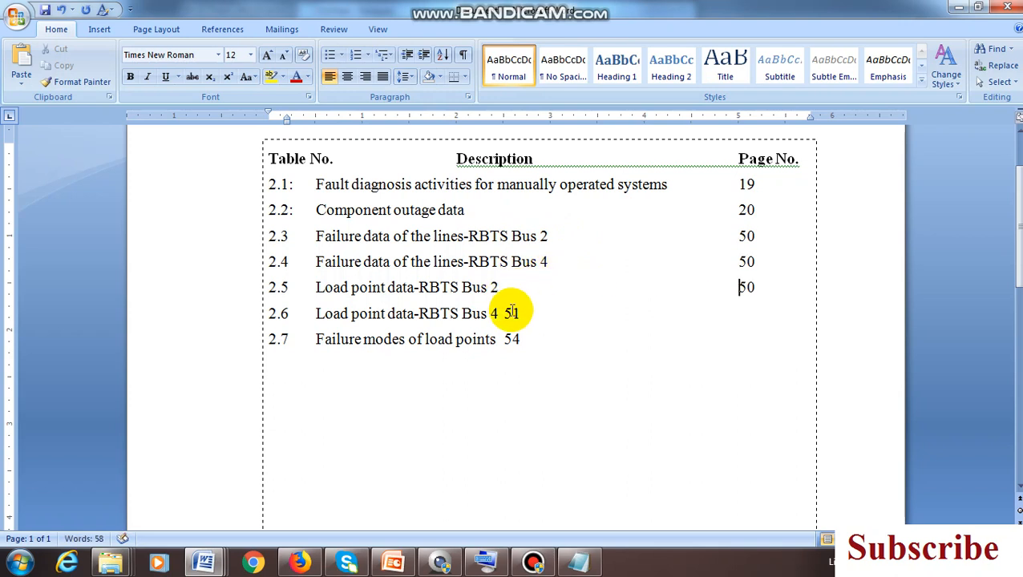
pyautogui.press('Tab')
pyautogui.press('Tab')
pyautogui.press('Tab')
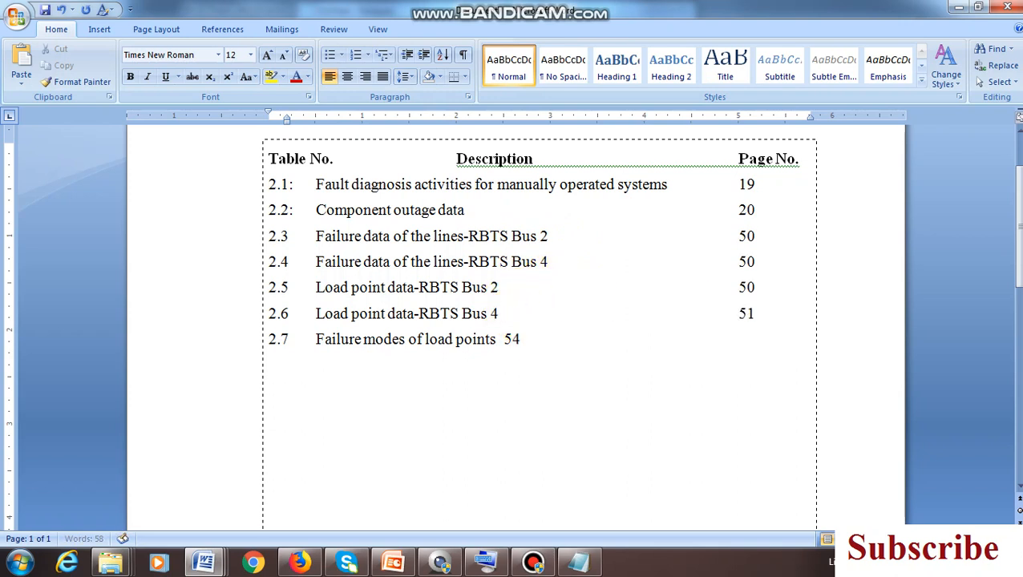
pyautogui.click(507, 339)
pyautogui.press('Tab')
# Step: Remove the paragraph spacing before and after every line of the table list
pyautogui.moveTo(773, 344); pyautogui.dragTo(253, 163)
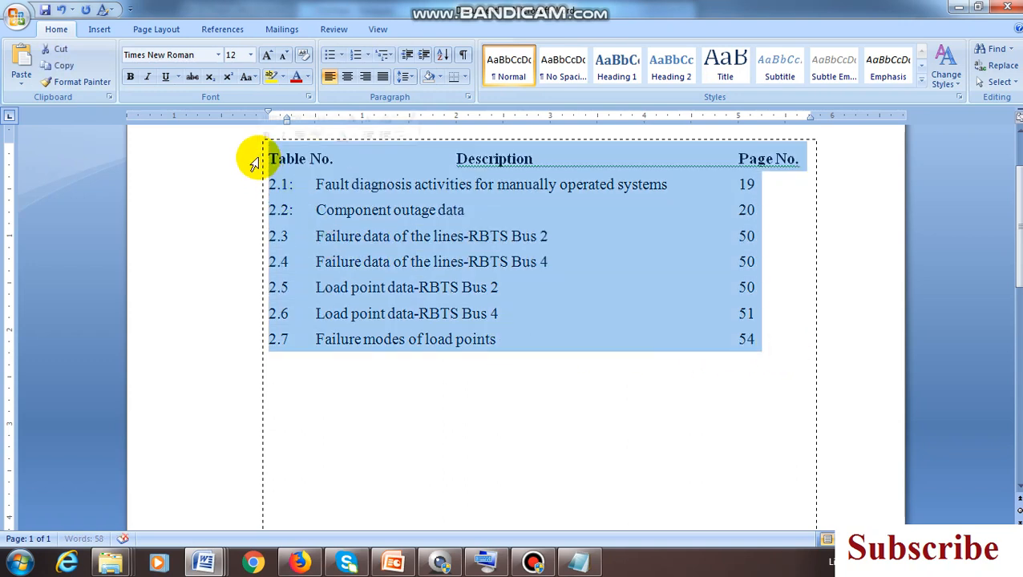
pyautogui.click(411, 76)
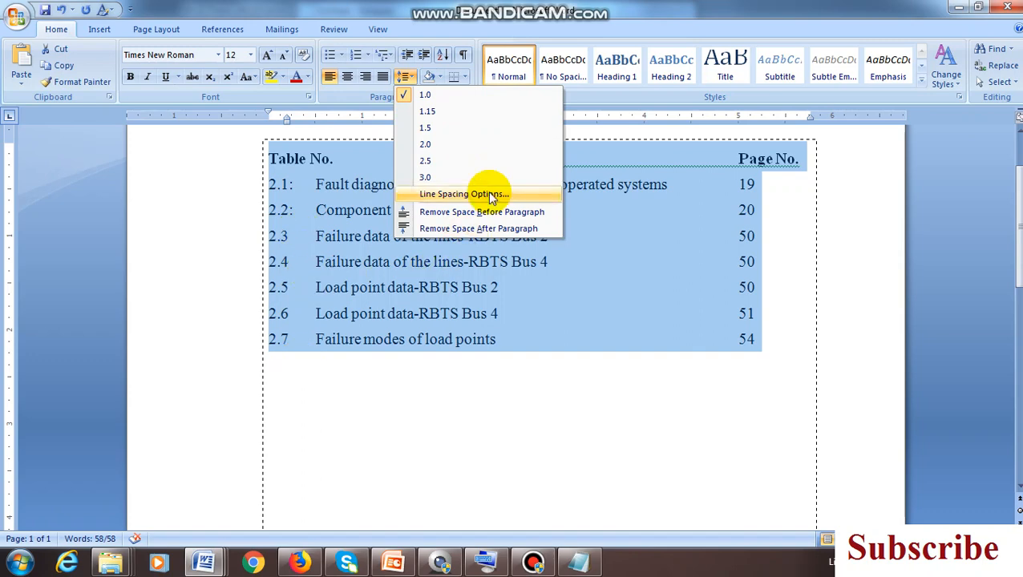
pyautogui.click(457, 195)
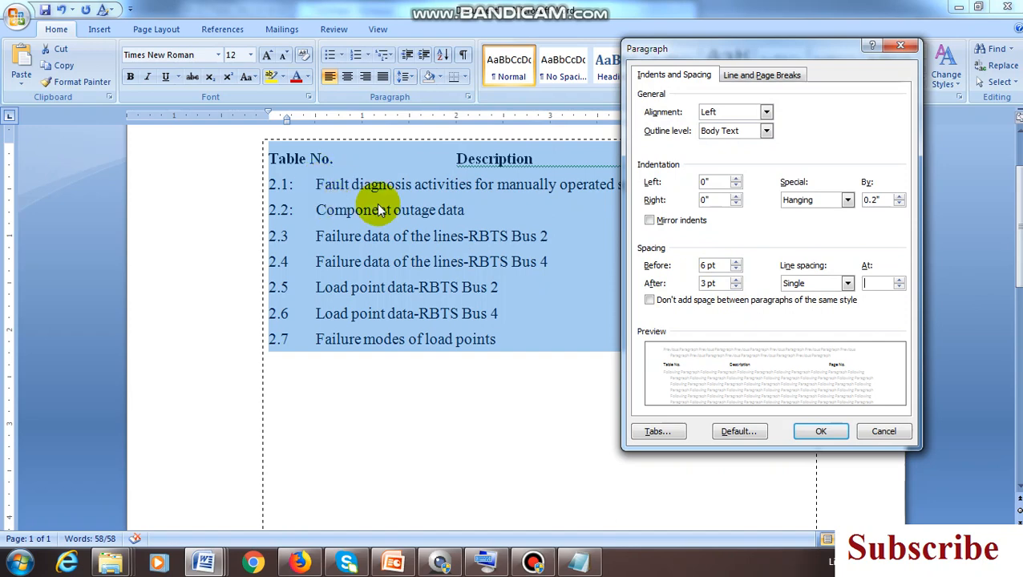
pyautogui.click(735, 268)
pyautogui.click(736, 269)
pyautogui.click(736, 287)
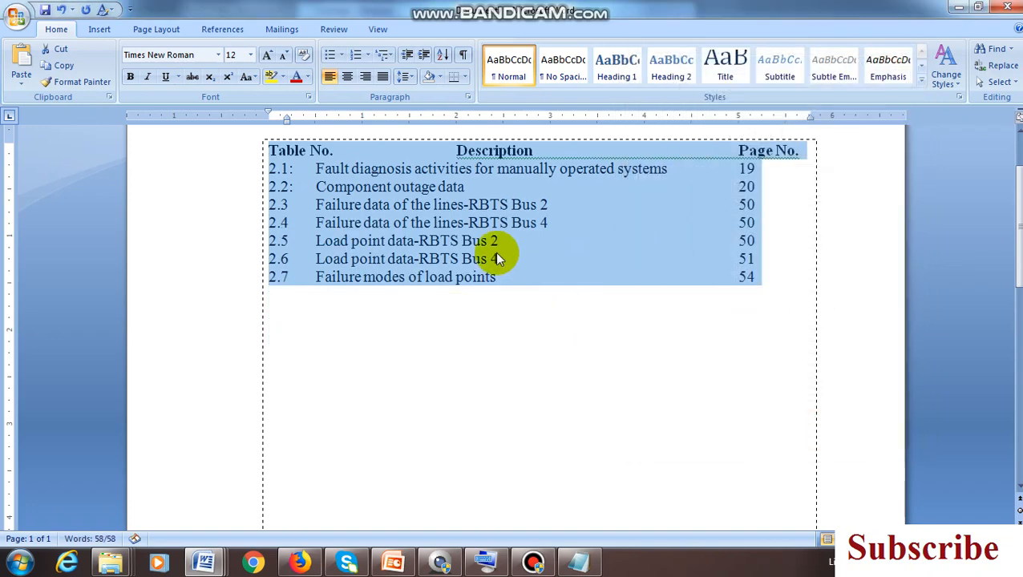
pyautogui.click(609, 323)
# Step: Set the line spacing of the whole table list to 1.5
pyautogui.moveTo(781, 286); pyautogui.dragTo(155, 149)
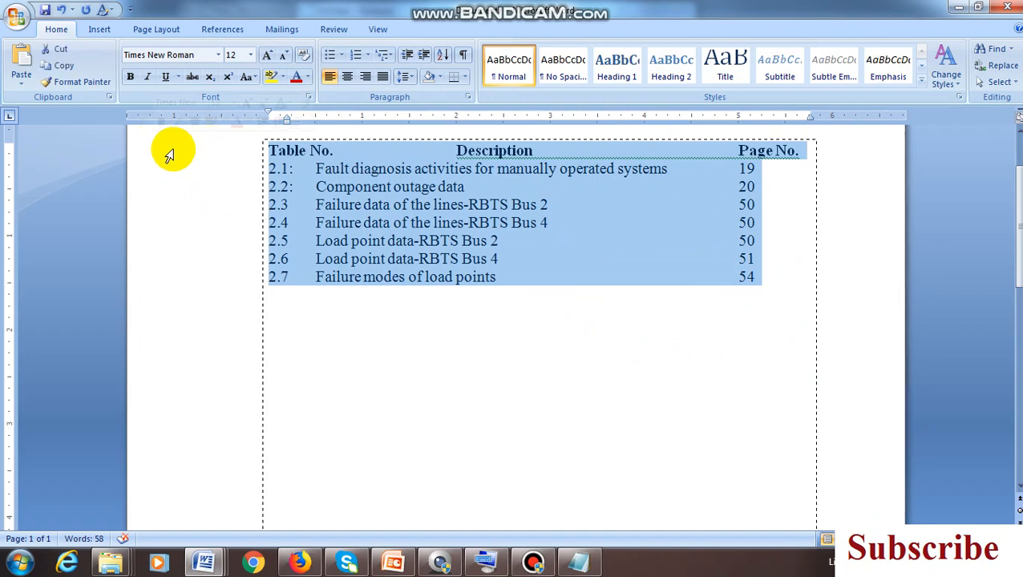
pyautogui.click(407, 76)
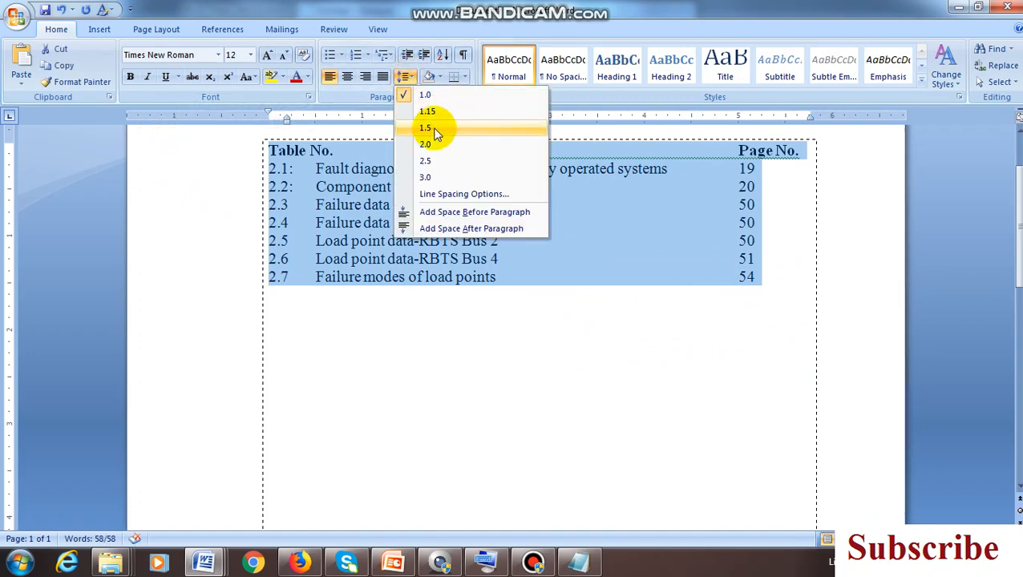
pyautogui.click(435, 130)
pyautogui.click(547, 424)
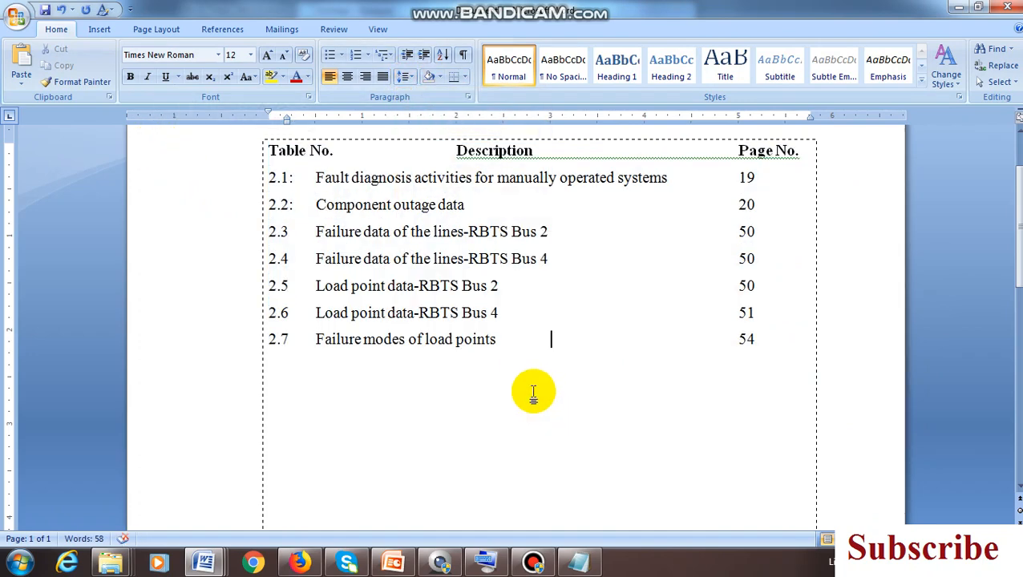
# Step: Add the centred bold title "List of Tables" above the heading row, with a blank line between them
pyautogui.scroll(2, 529, 375)
pyautogui.click(268, 245)
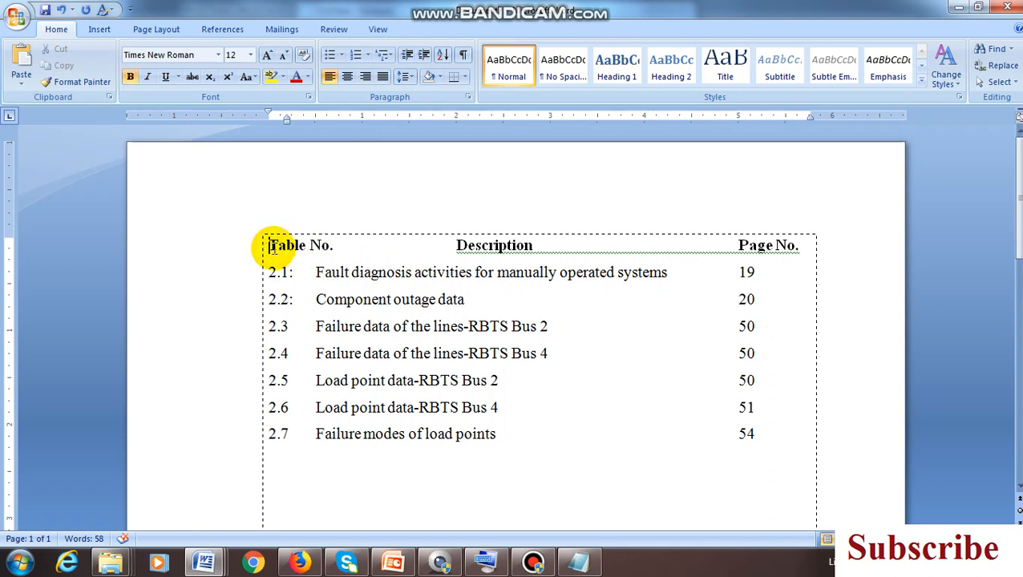
pyautogui.press('Return')
pyautogui.press('Return')
pyautogui.click(279, 244)
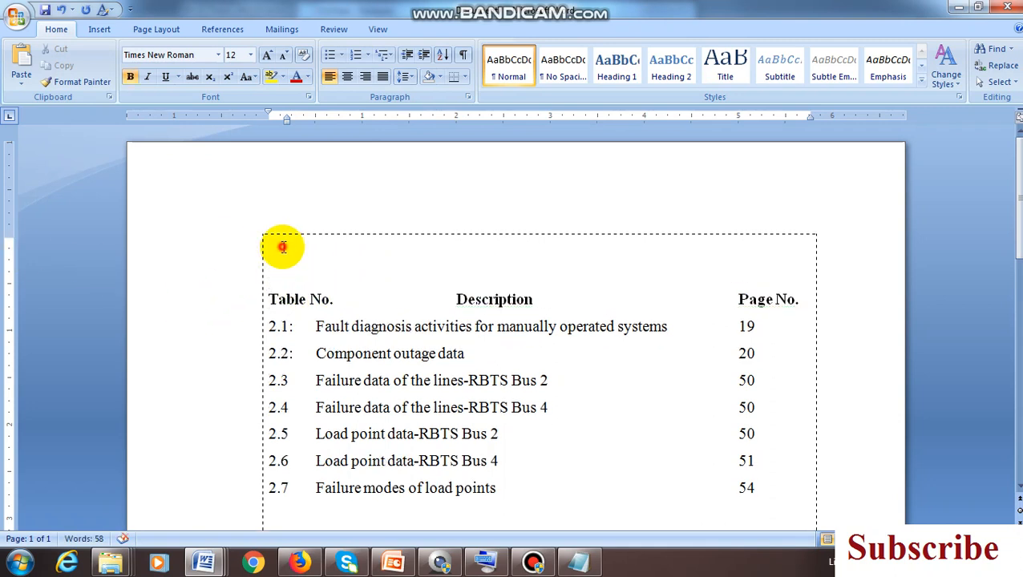
pyautogui.write('List of Tables')
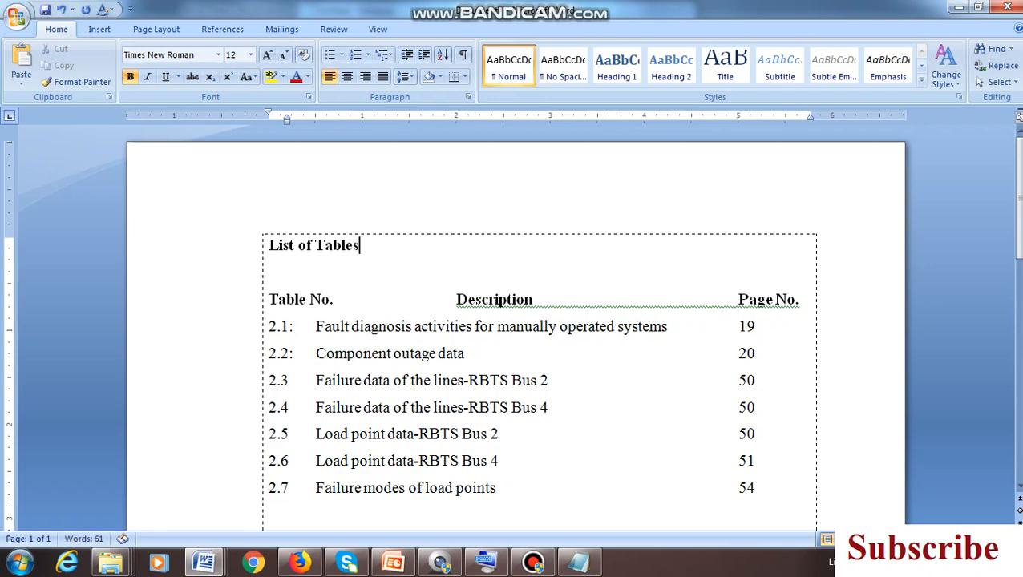
pyautogui.hotkey('ctrl', 'e')
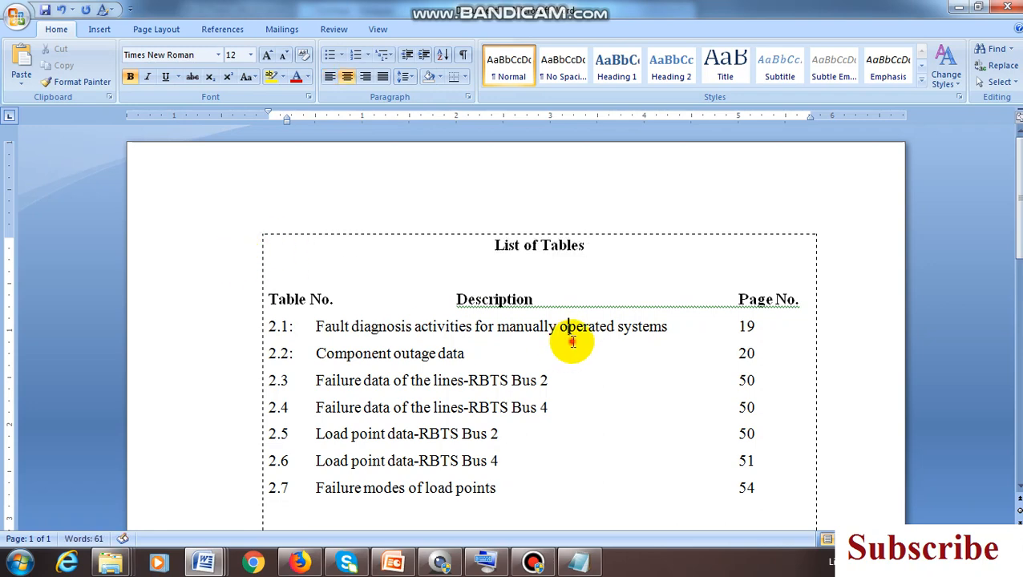
# Step: Review the List of Tables at a larger zoom, examining the title, column alignment, line spacing and table numbers
pyautogui.scroll(5, 606, 300)
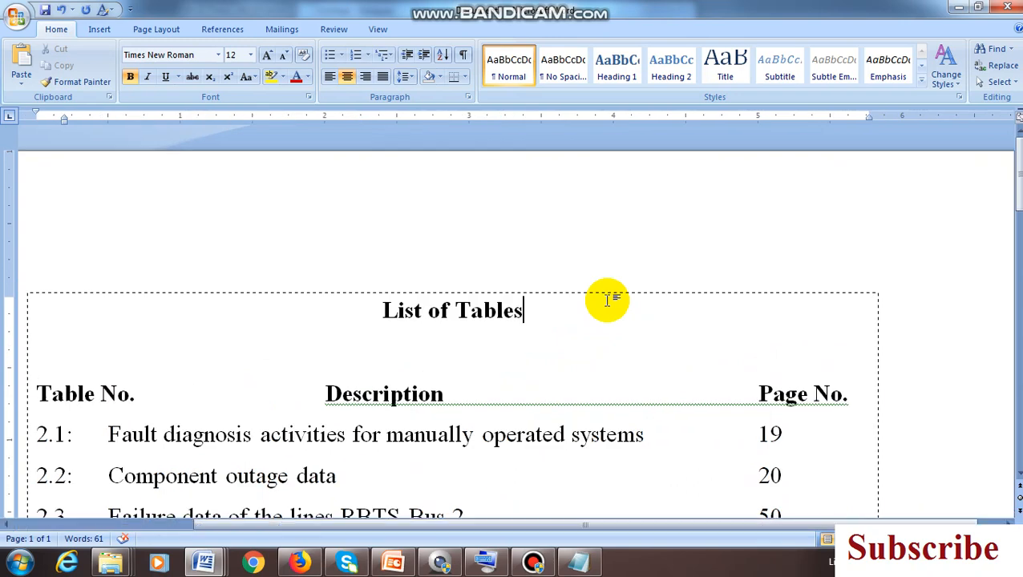
pyautogui.scroll(-2, 607, 300)
pyautogui.scroll(-2, 584, 321)
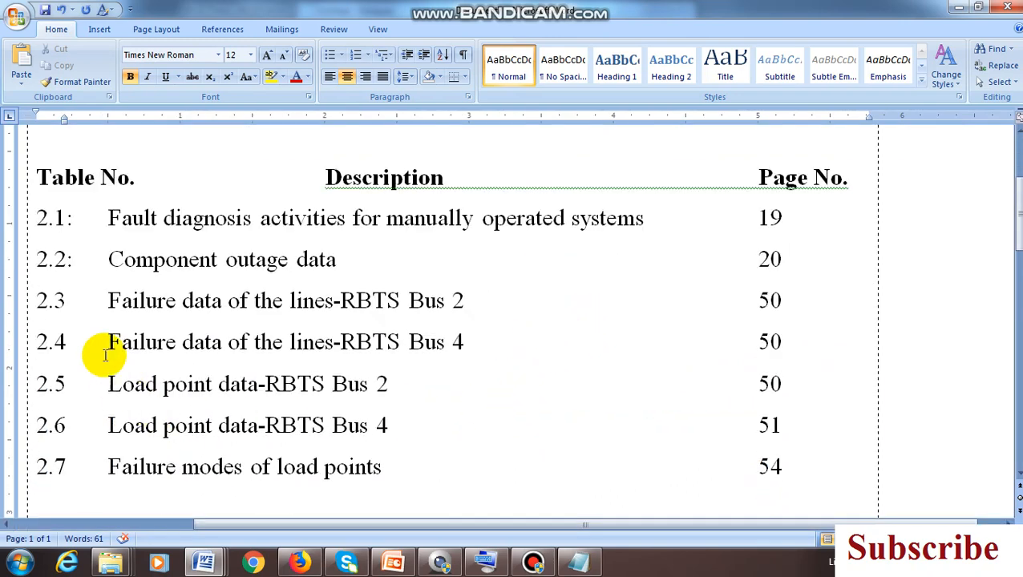
pyautogui.moveTo(806, 472); pyautogui.dragTo(12, 199)
pyautogui.click(394, 370)
pyautogui.scroll(4, 433, 337)
pyautogui.scroll(-2, 465, 343)
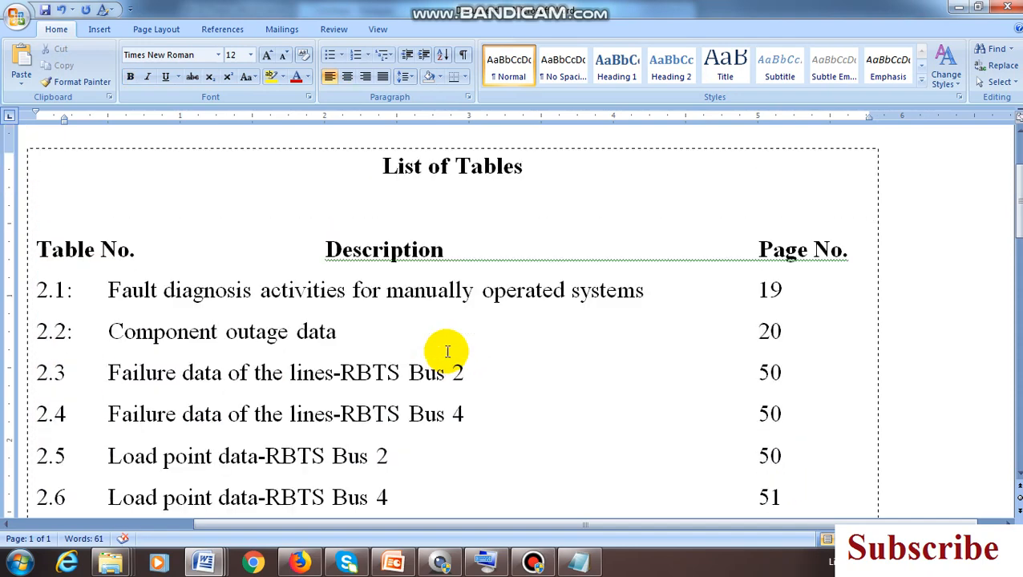
pyautogui.scroll(-2, 610, 321)
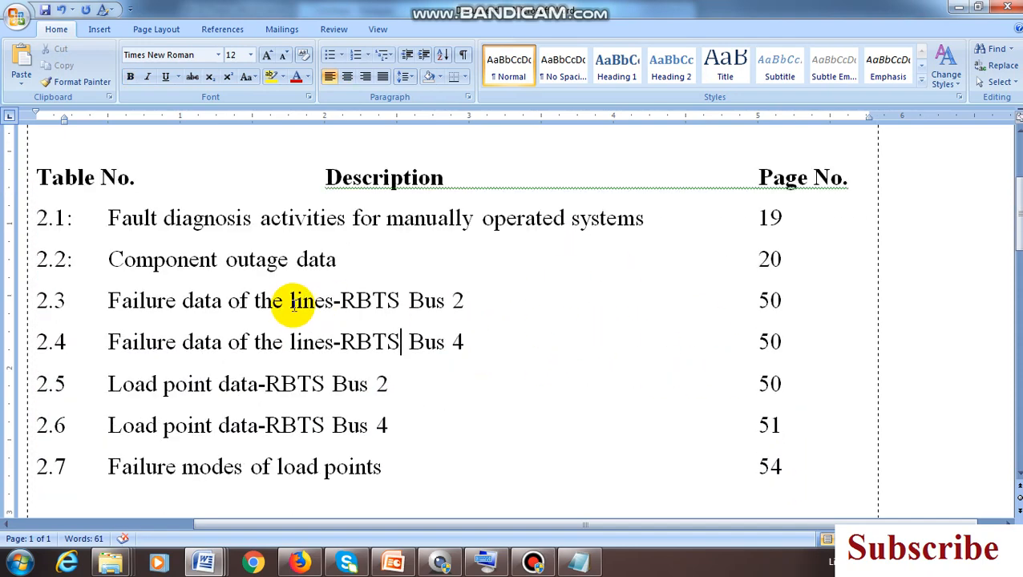
pyautogui.scroll(4, 304, 312)
pyautogui.scroll(-3, 327, 300)
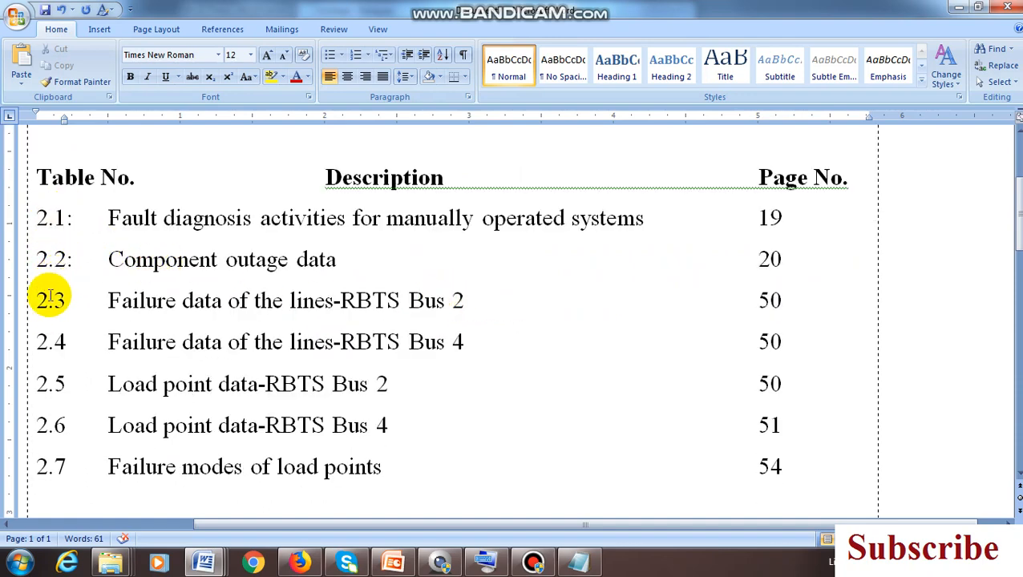
pyautogui.moveTo(38, 299); pyautogui.dragTo(66, 308)
pyautogui.moveTo(37, 342); pyautogui.dragTo(59, 350)
pyautogui.click(40, 346)
pyautogui.click(68, 347)
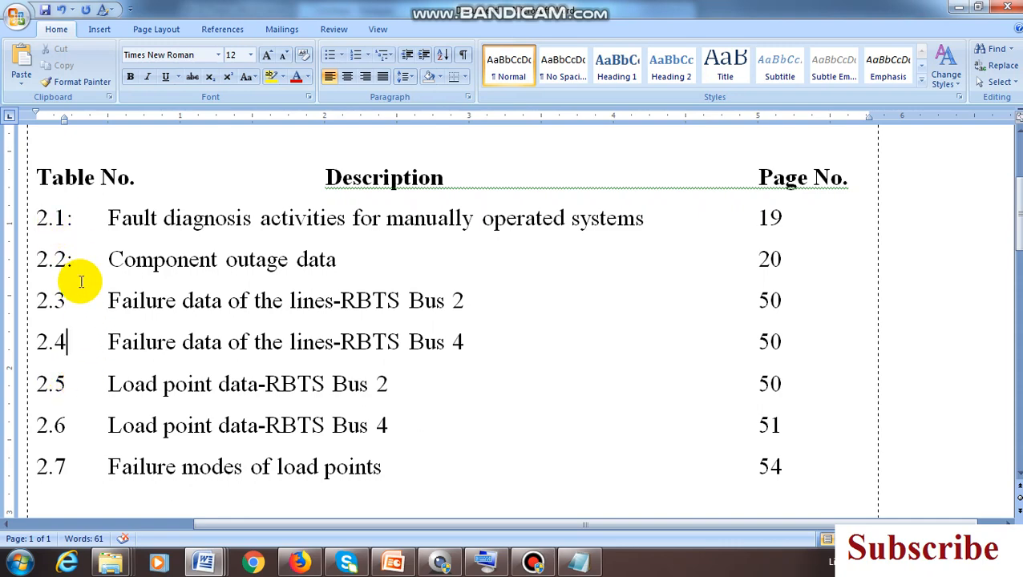
pyautogui.click(533, 561)
pyautogui.click(373, 364)
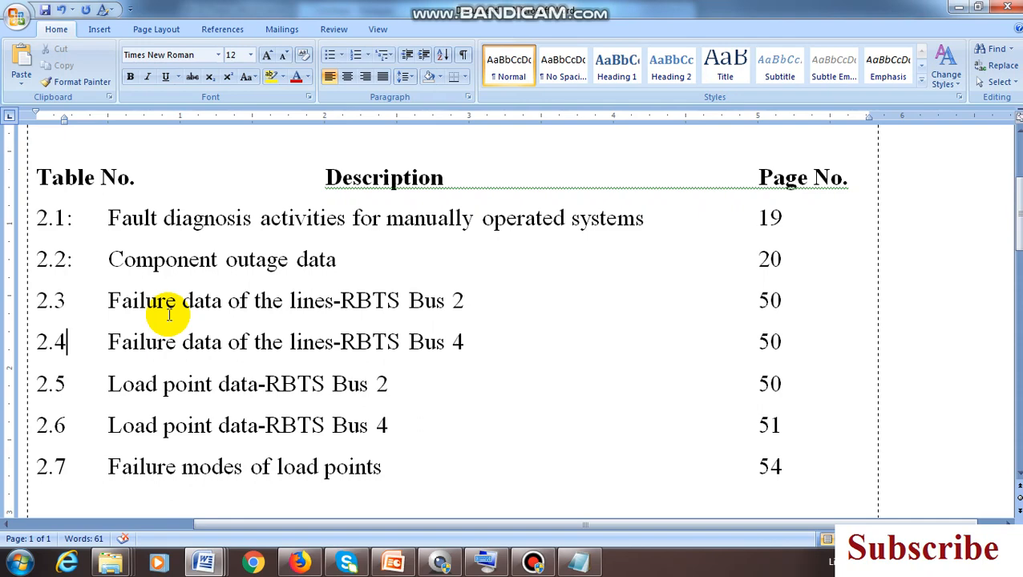
pyautogui.click(284, 306)
pyautogui.scroll(-1, 286, 312)
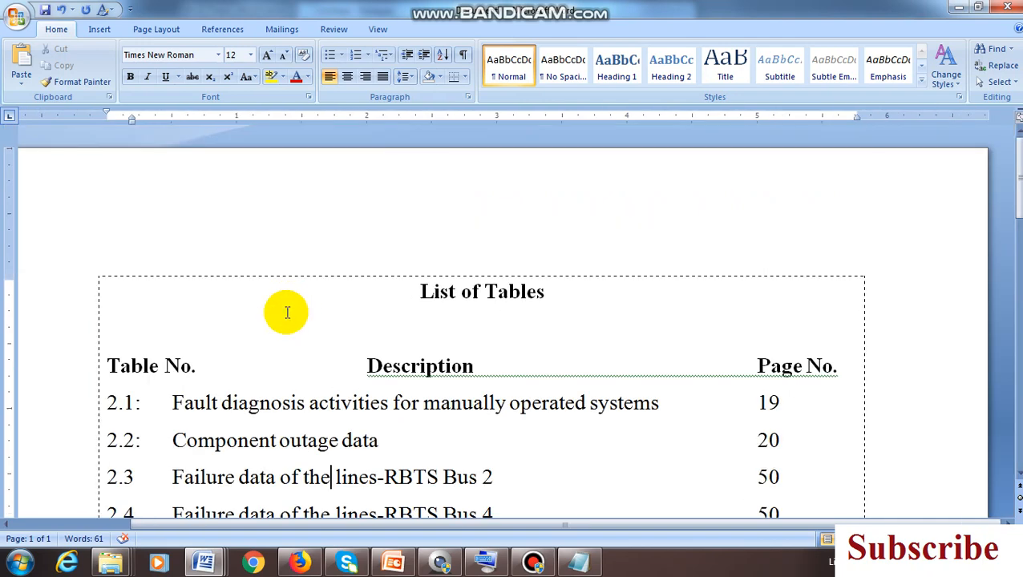
pyautogui.scroll(-1, 288, 310)
pyautogui.scroll(-2, 257, 337)
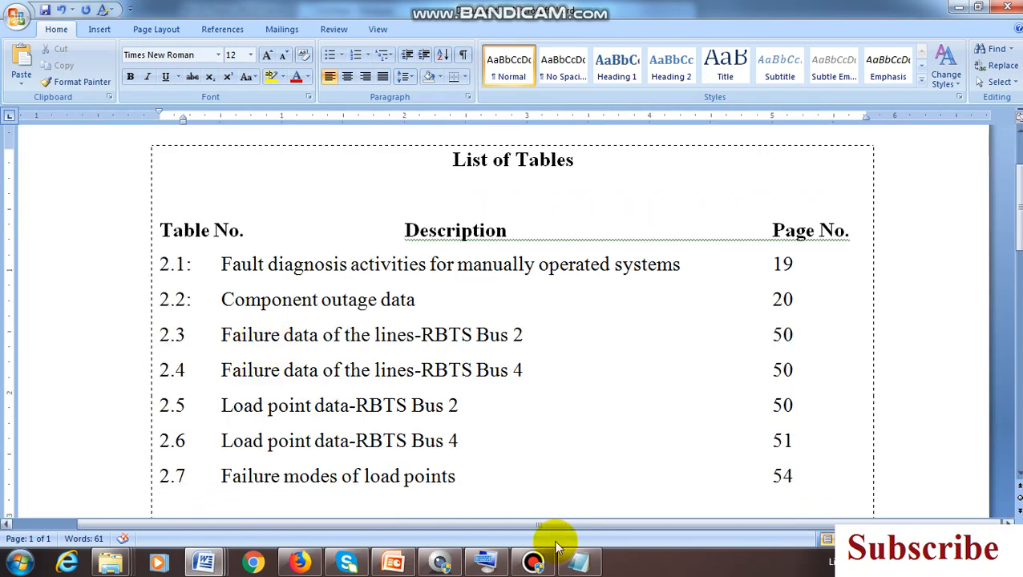
pyautogui.click(533, 561)
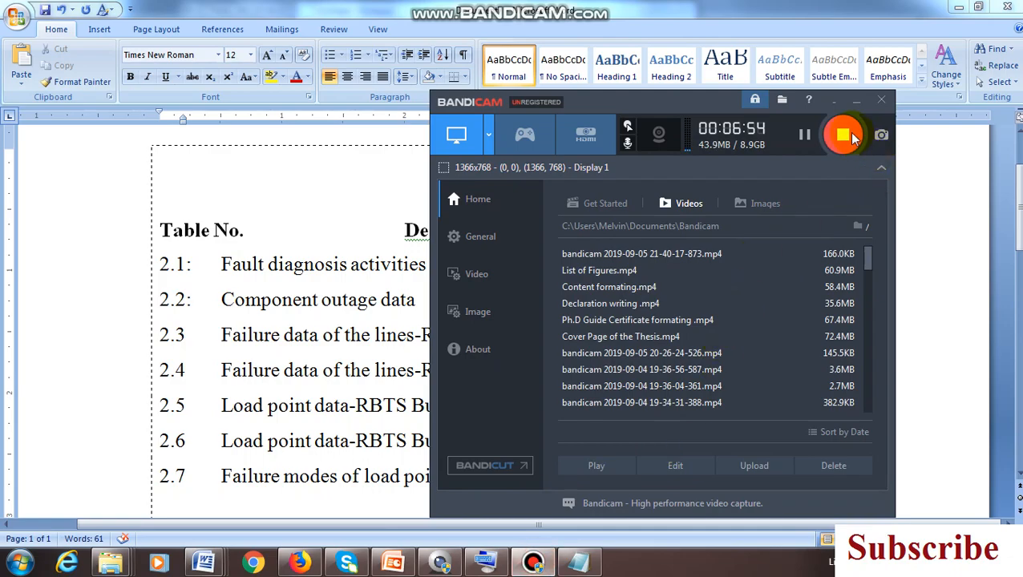